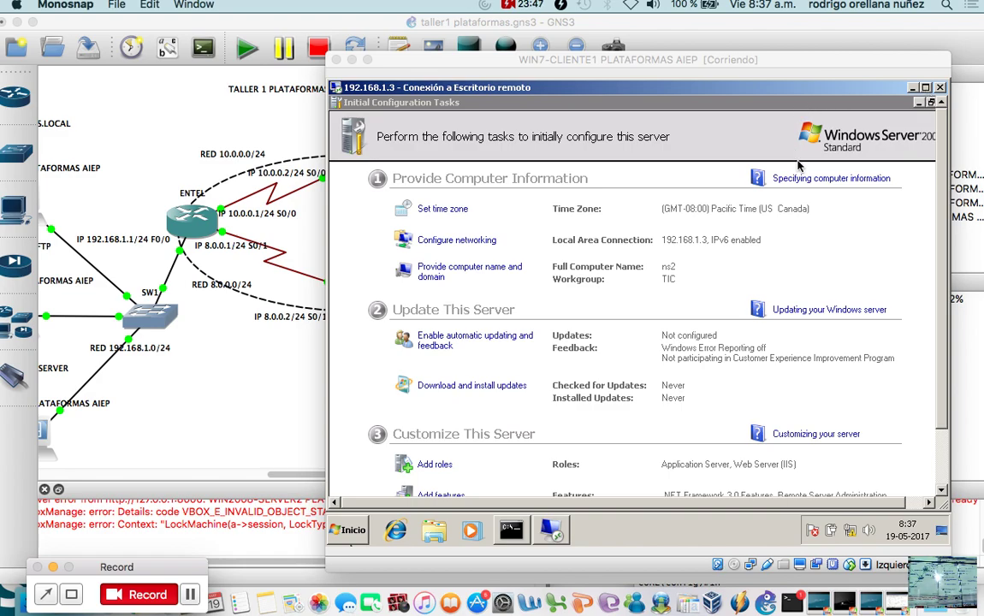
# Close the Initial Configuration Tasks window and reposition the virtual machine window.
pyautogui.click(919, 102)
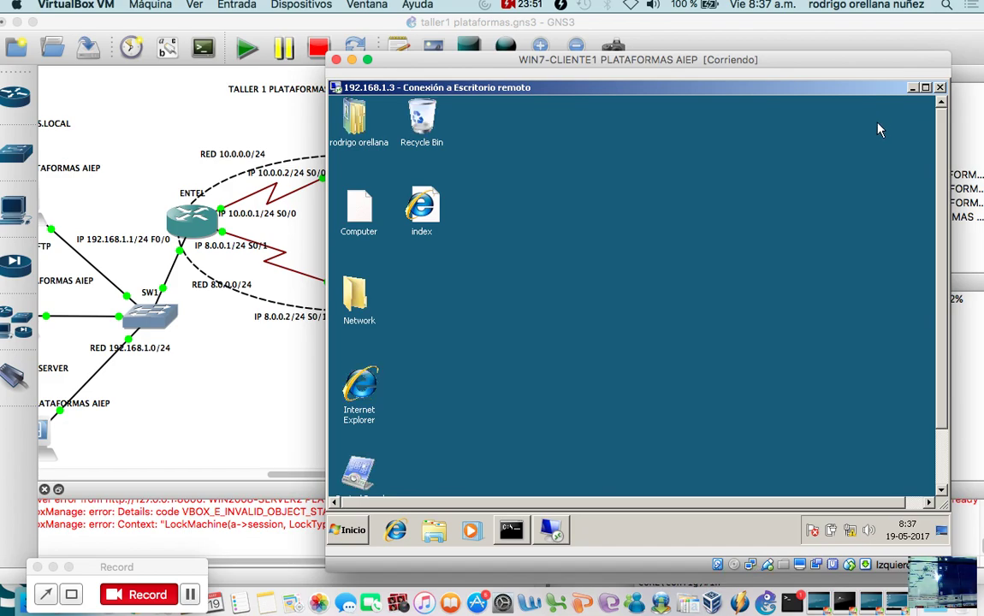
pyautogui.moveTo(631, 60); pyautogui.dragTo(694, 41)
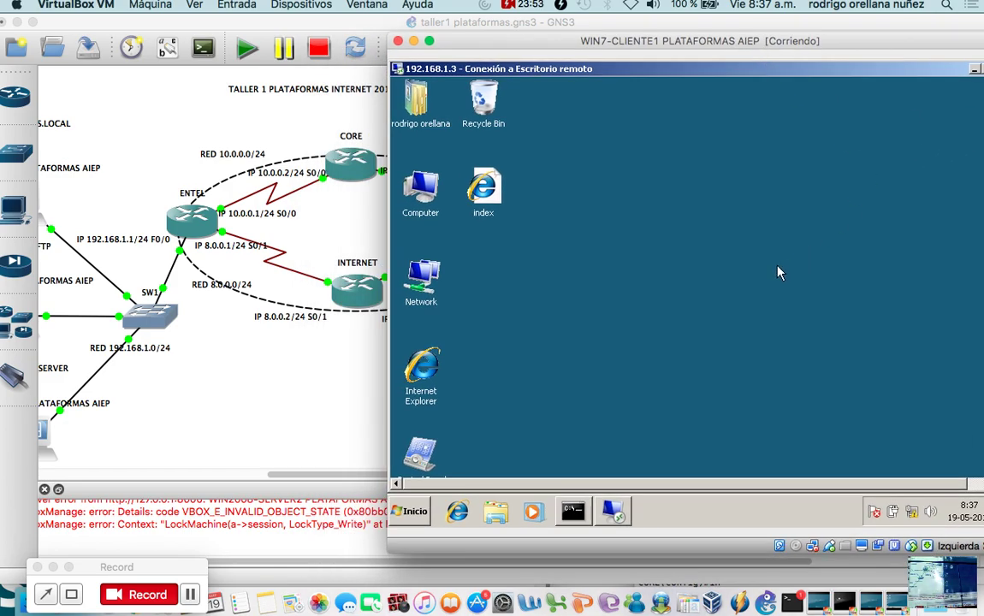
pyautogui.moveTo(761, 40); pyautogui.dragTo(692, 40)
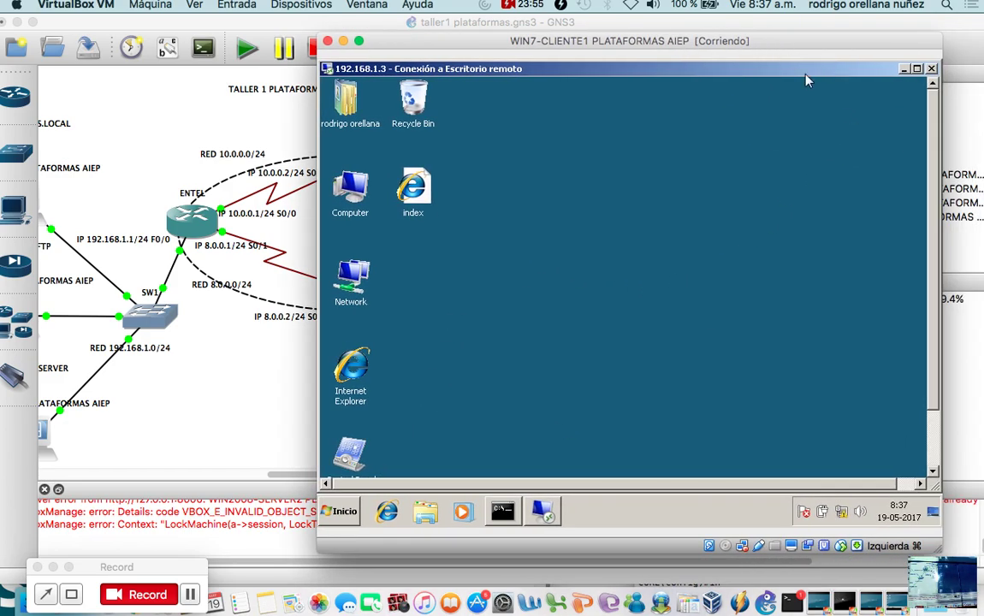
pyautogui.scroll(-2, 836, 222)
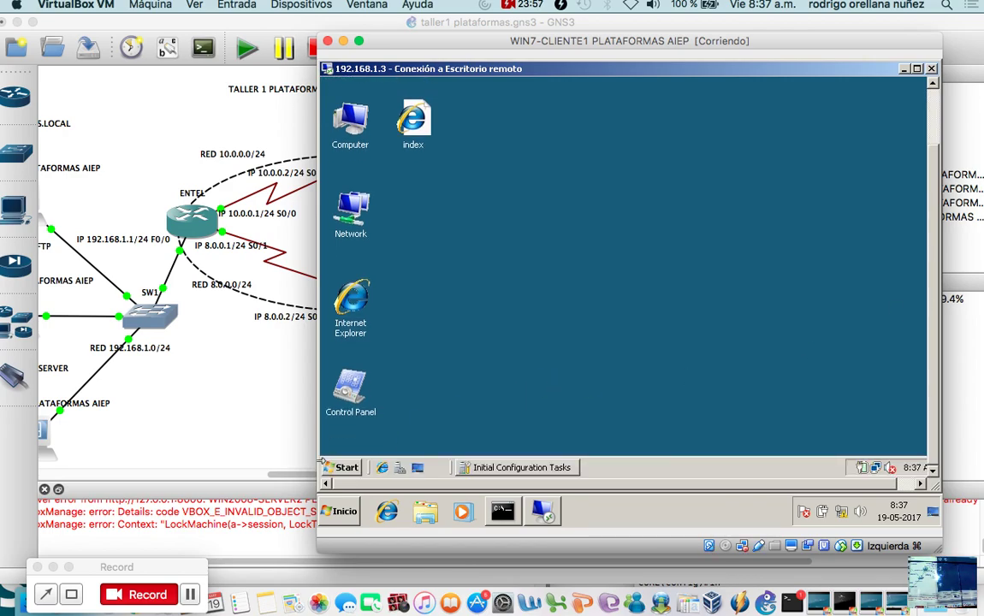
# Launch Data Sources (ODBC) from Start > Programs > Administrative Tools.
pyautogui.click(345, 467)
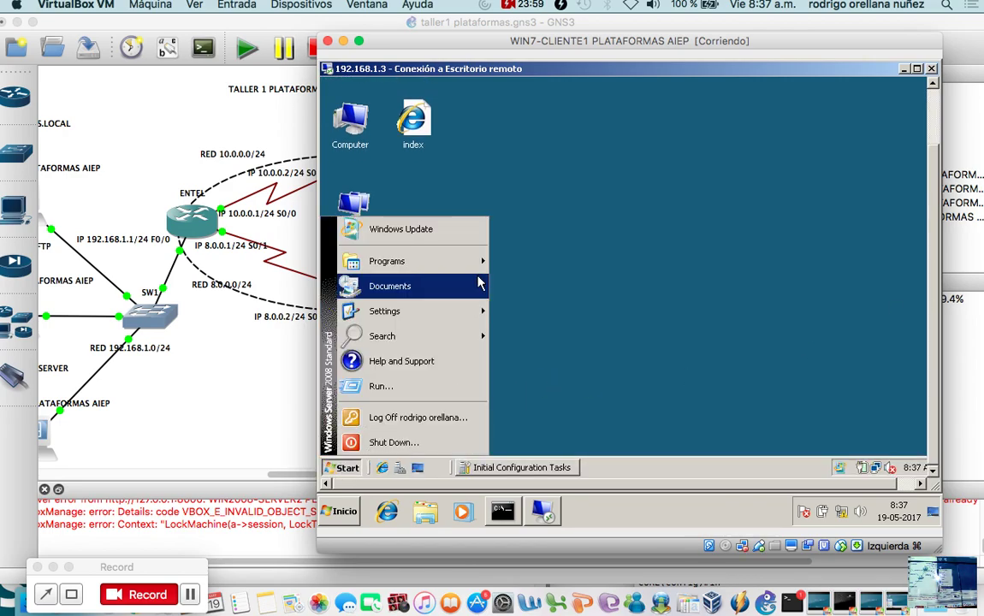
pyautogui.moveTo(472, 265)
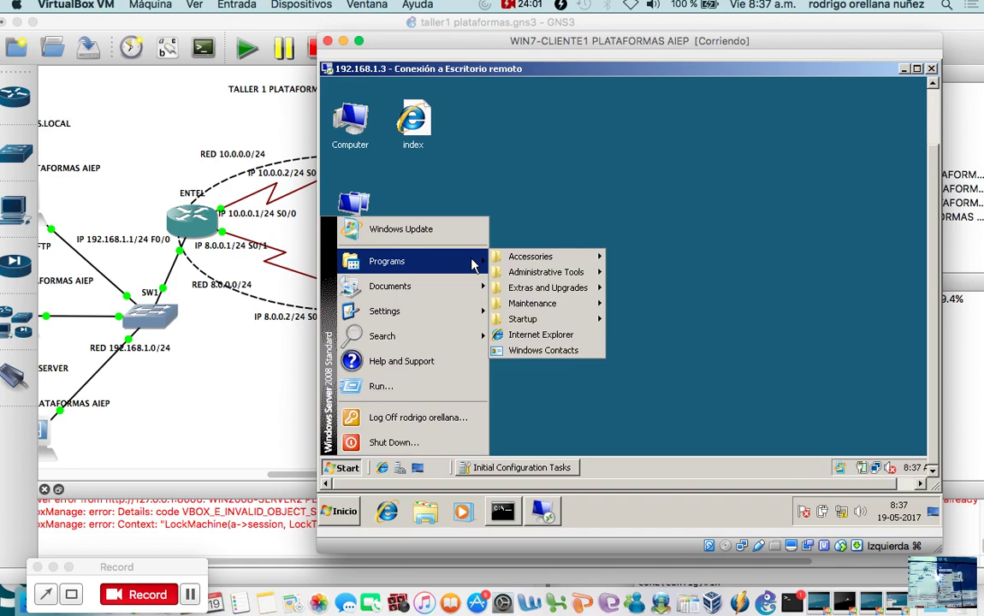
pyautogui.moveTo(539, 276)
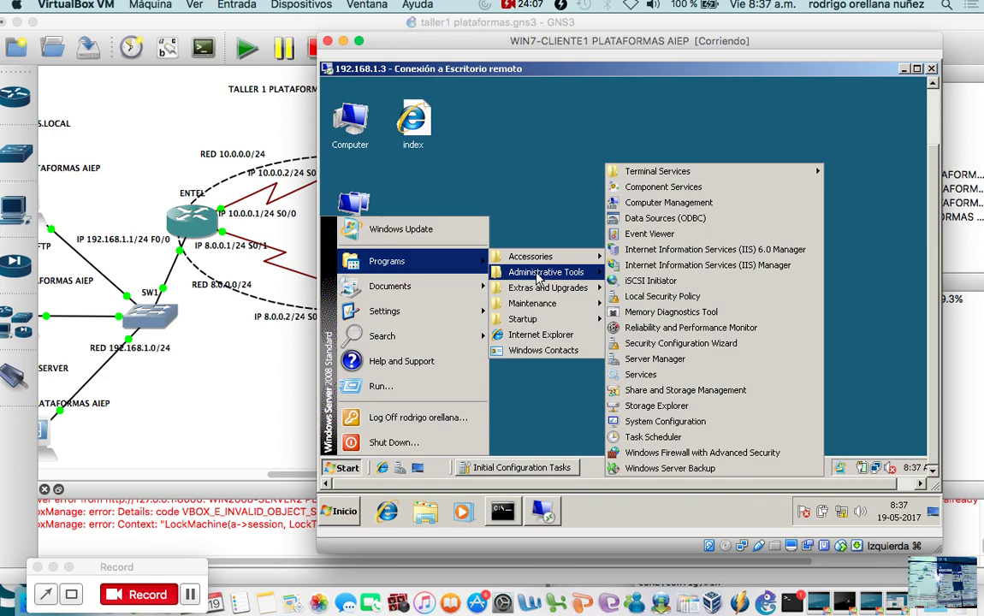
pyautogui.click(678, 221)
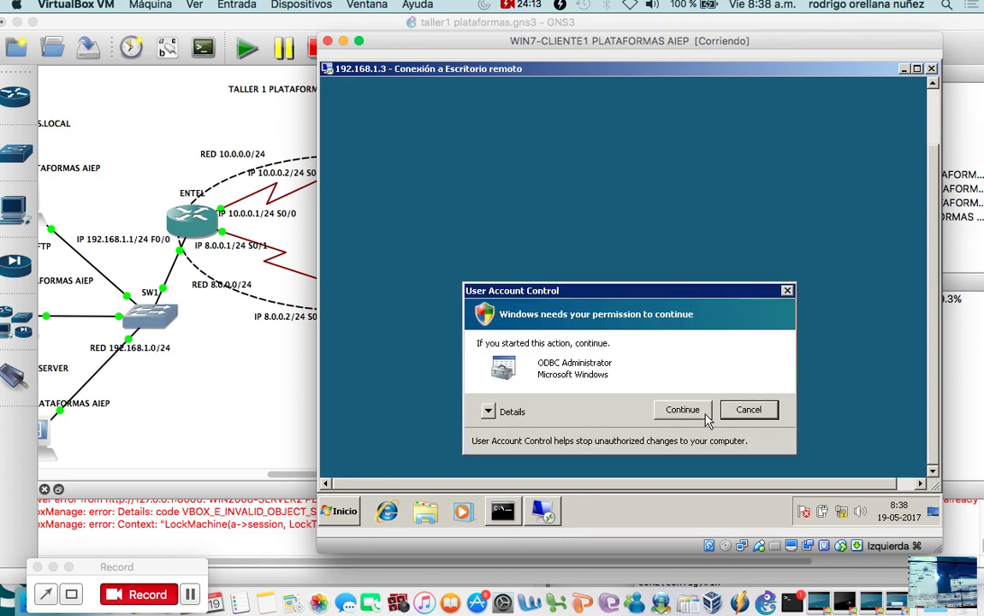
# Allow the ODBC Administrator through User Account Control and bring the VM window back over GNS3.
pyautogui.click(684, 409)
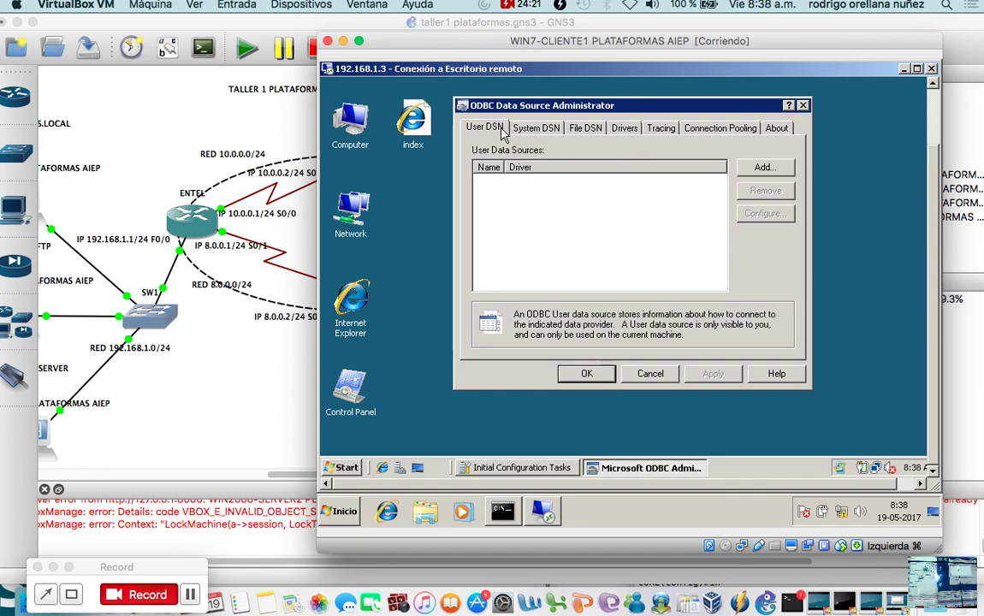
pyautogui.click(255, 430)
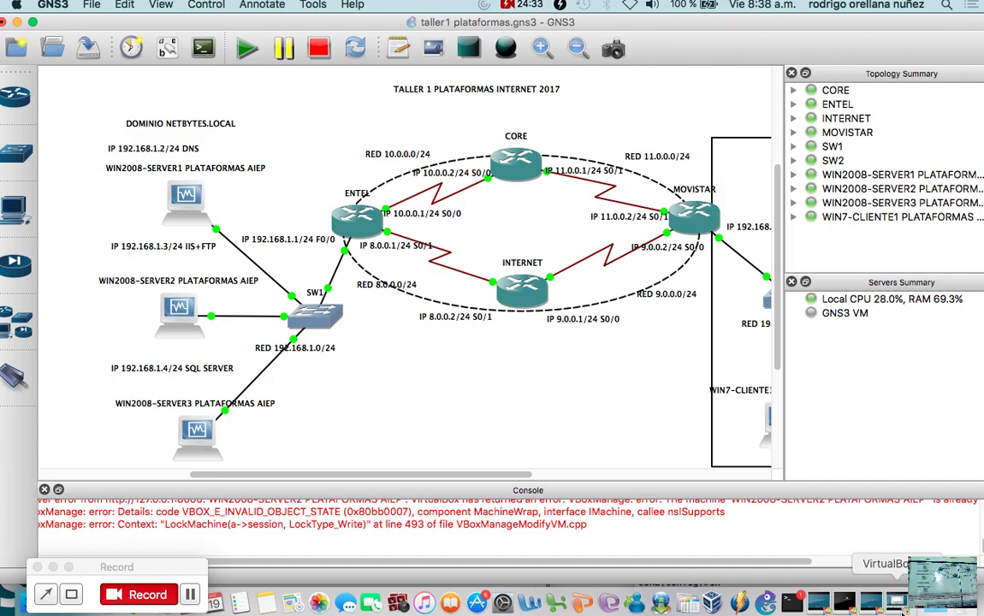
pyautogui.click(901, 609)
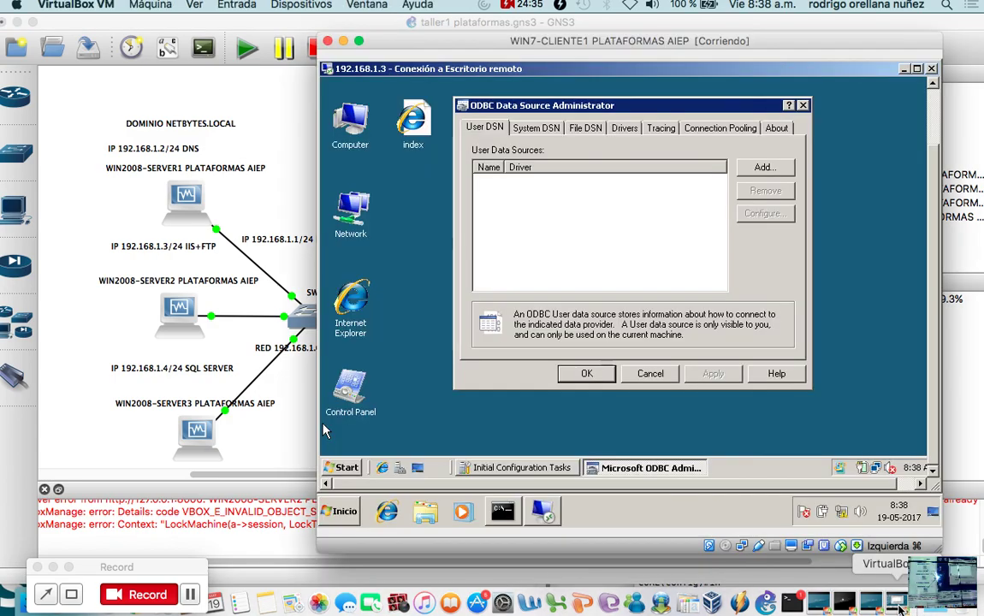
# Add a new User DSN and scroll the driver list down to SQL Server.
pyautogui.click(765, 168)
pyautogui.scroll(-3, 728, 227)
pyautogui.moveTo(791, 247)
pyautogui.mouseDown()
pyautogui.moveTo(792, 274)
pyautogui.moveTo(793, 197)
pyautogui.moveTo(794, 266)
pyautogui.mouseUp()
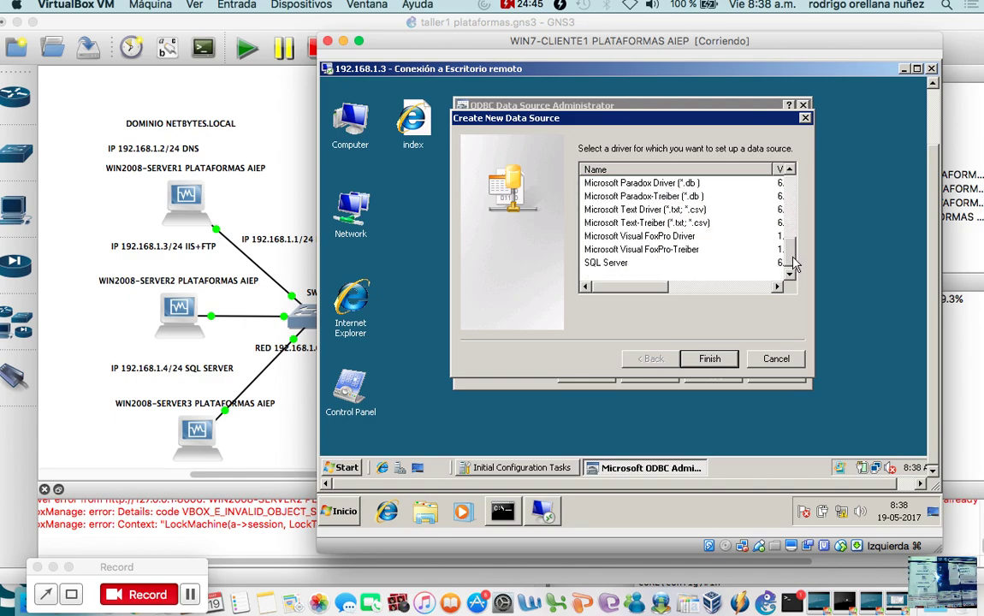
# Pick the SQL Server driver and enter cliente1 as the data source name and description.
pyautogui.click(606, 263)
pyautogui.click(710, 359)
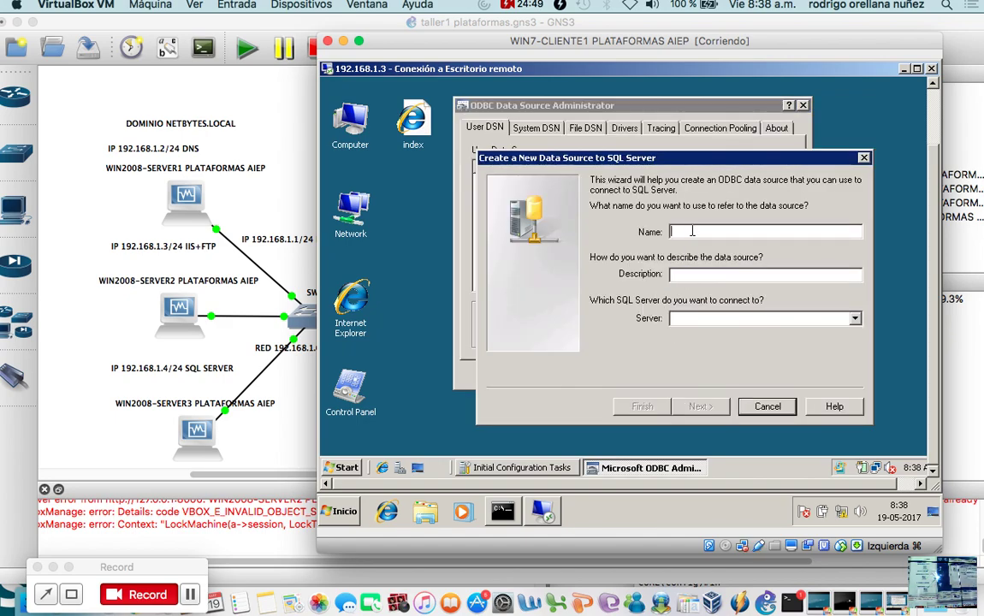
pyautogui.write('cliente1')
pyautogui.click(710, 276)
pyautogui.write('cliente')
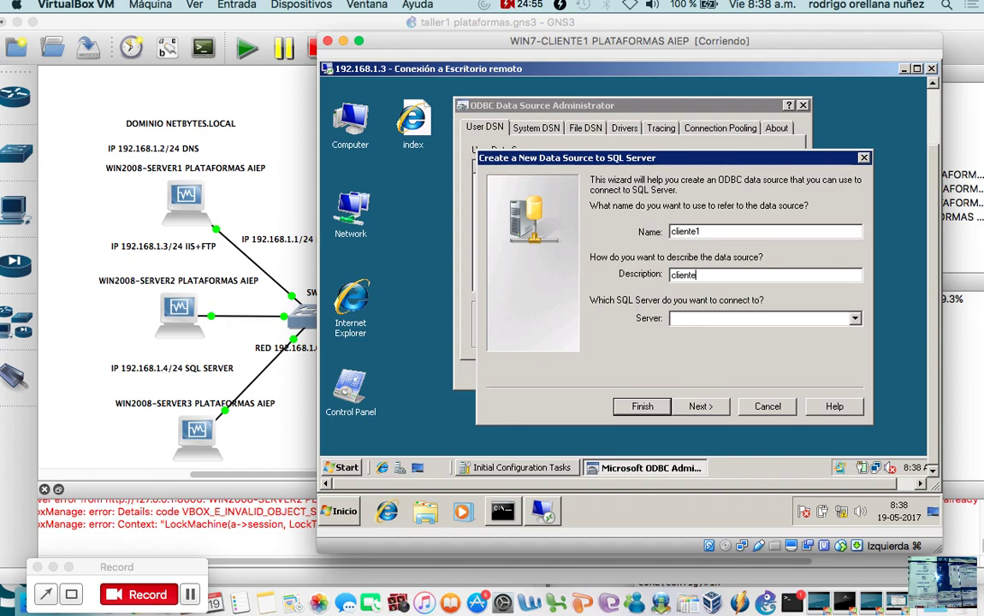
pyautogui.write('1')
# Check the server drop-down, find it empty, and begin typing the server name manually.
pyautogui.click(855, 318)
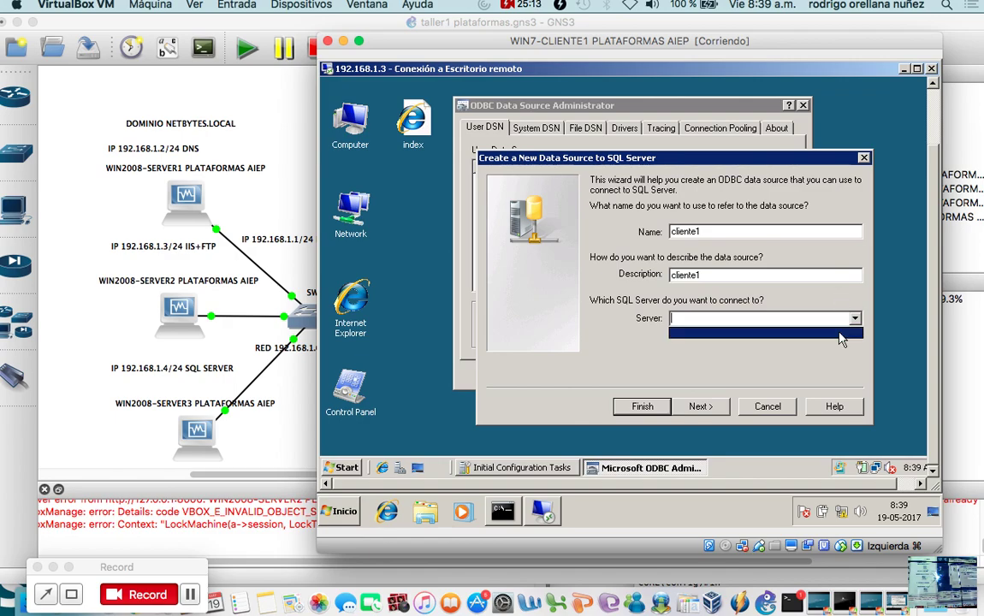
pyautogui.click(815, 318)
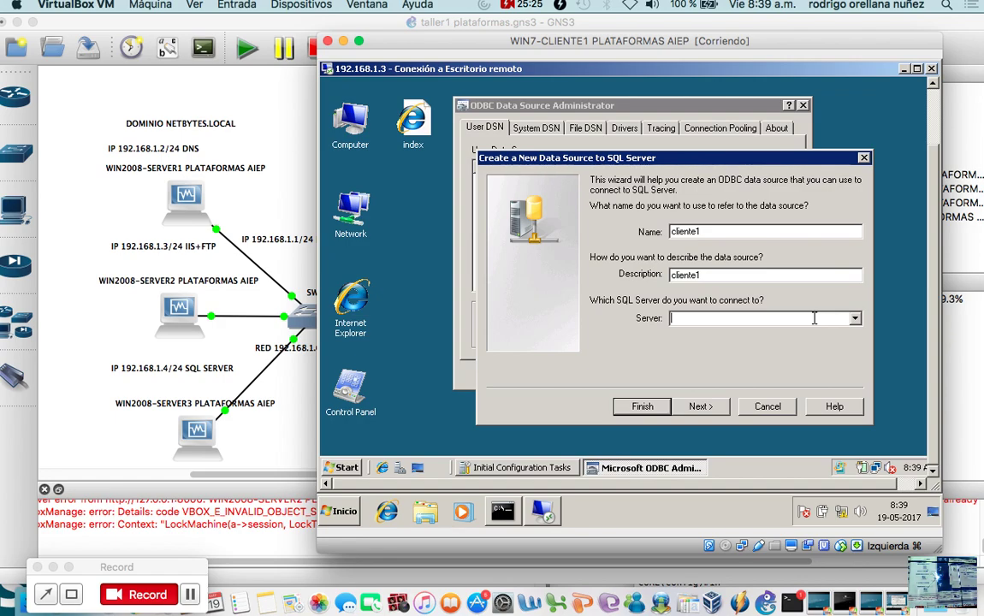
pyautogui.write('n')
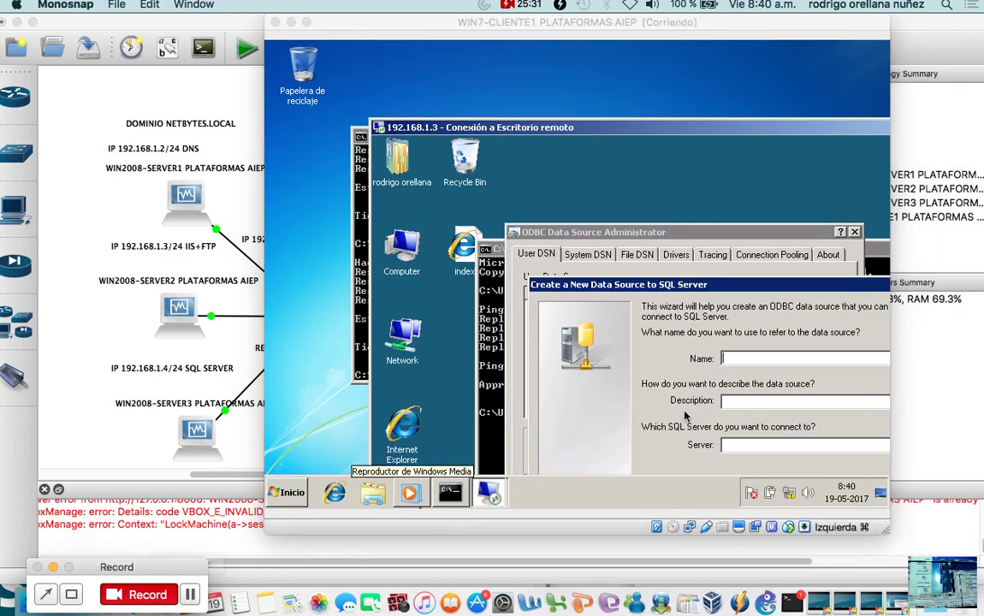
# Set name and description cliente1 with server NS3\SQLEXPRESS and advance to authentication.
pyautogui.click(760, 358)
pyautogui.write('cliente1')
pyautogui.press('Tab')
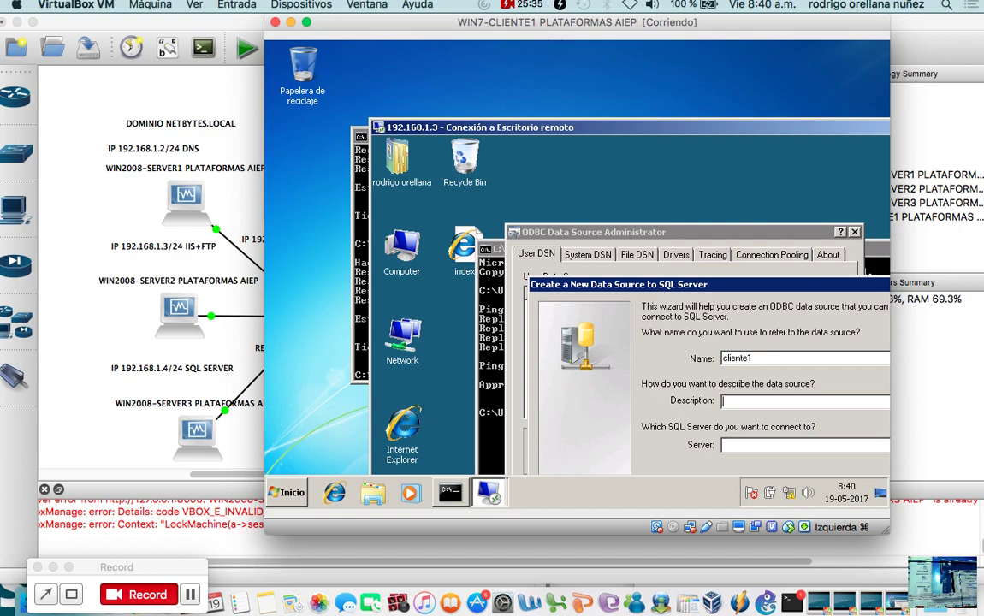
pyautogui.write('cliente1')
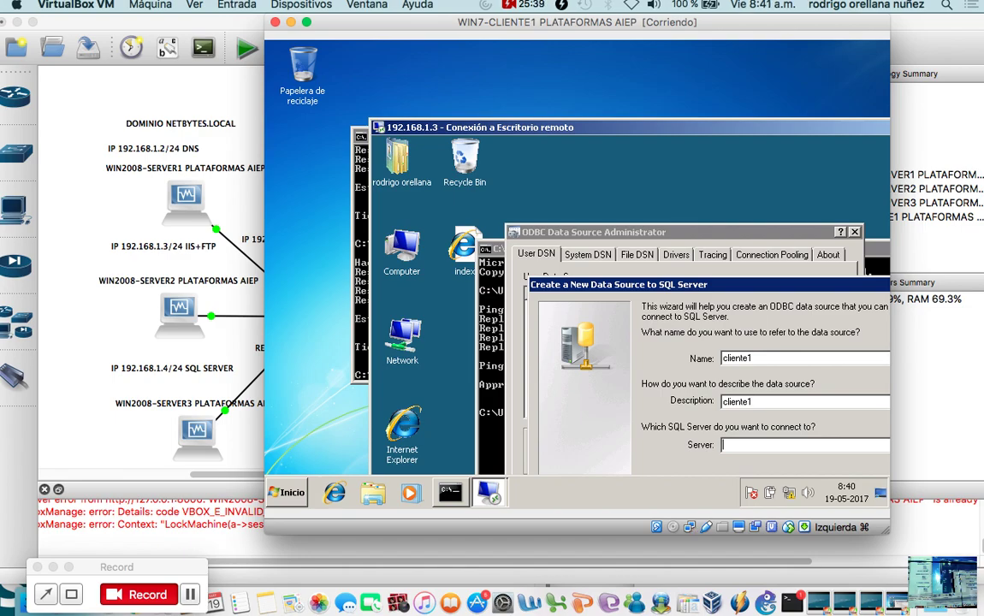
pyautogui.write('ns3')
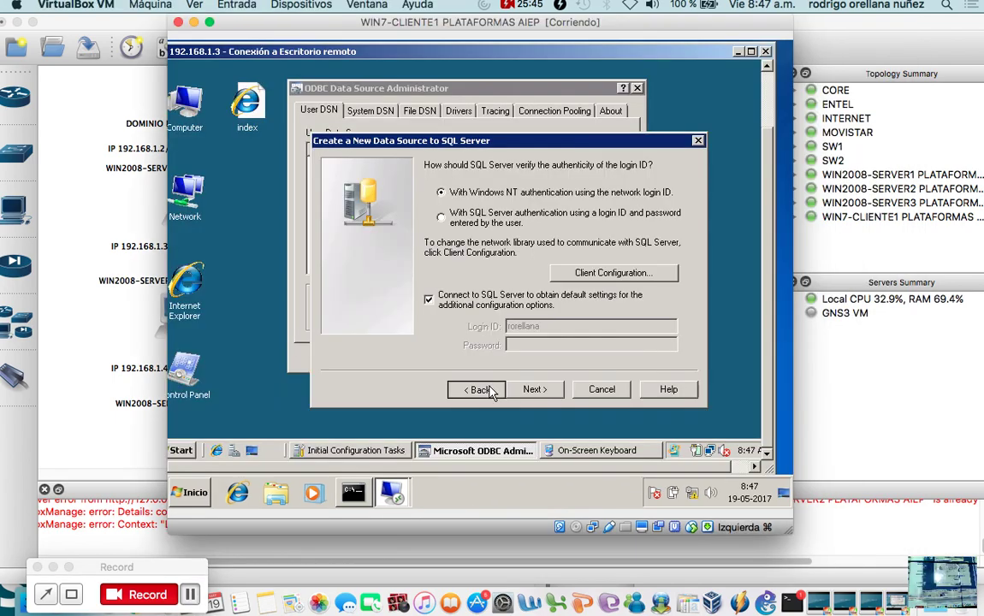
pyautogui.click(490, 391)
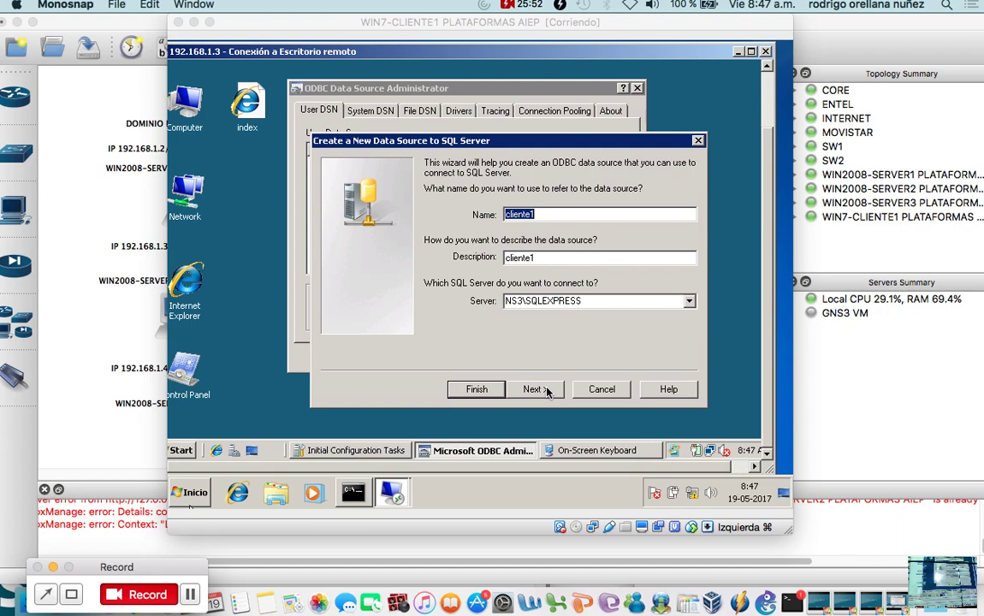
pyautogui.click(536, 390)
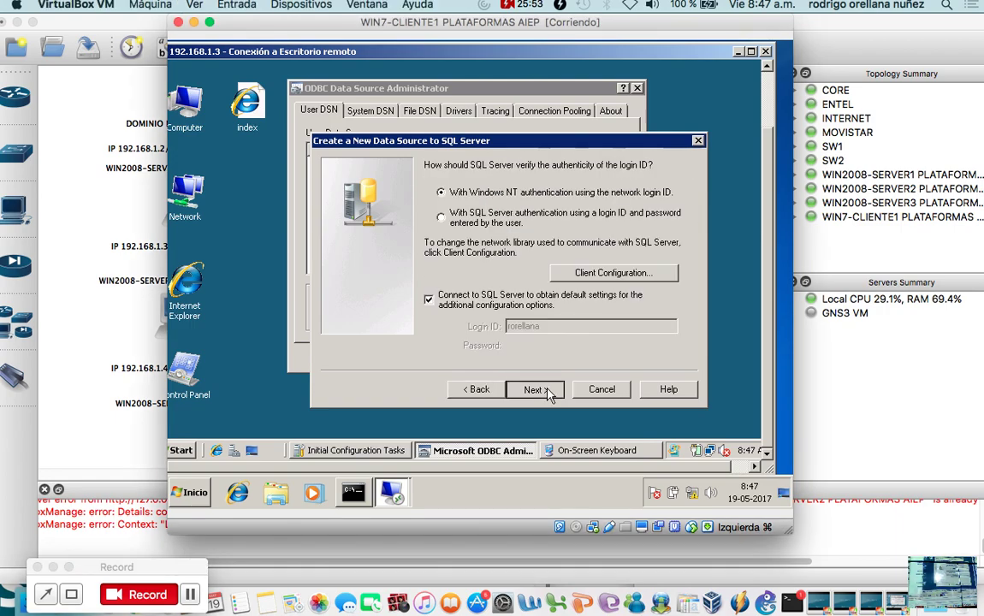
# Choose SQL Server login authentication and enter the login ID and password.
pyautogui.click(517, 218)
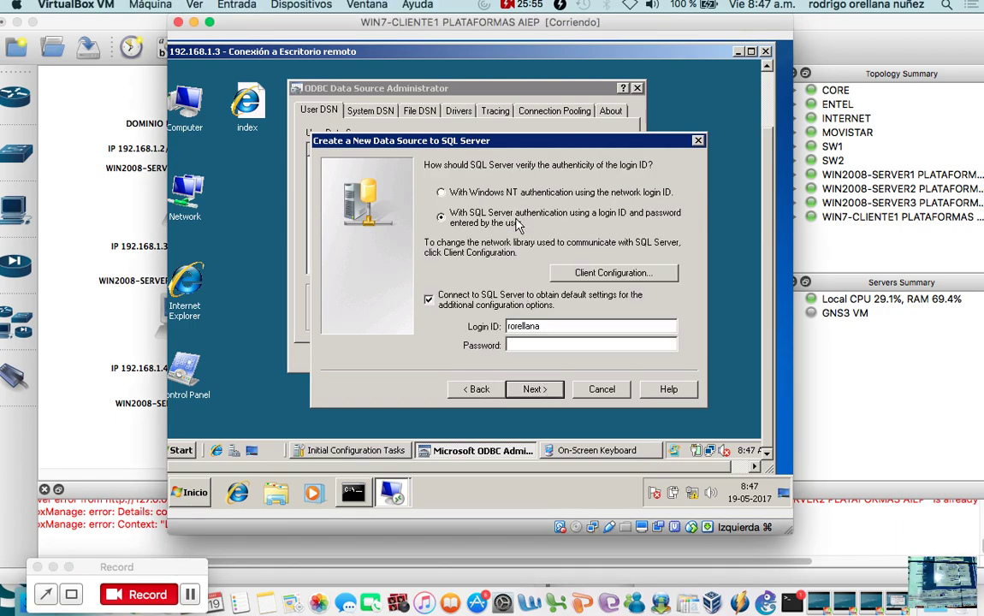
pyautogui.doubleClick(552, 327)
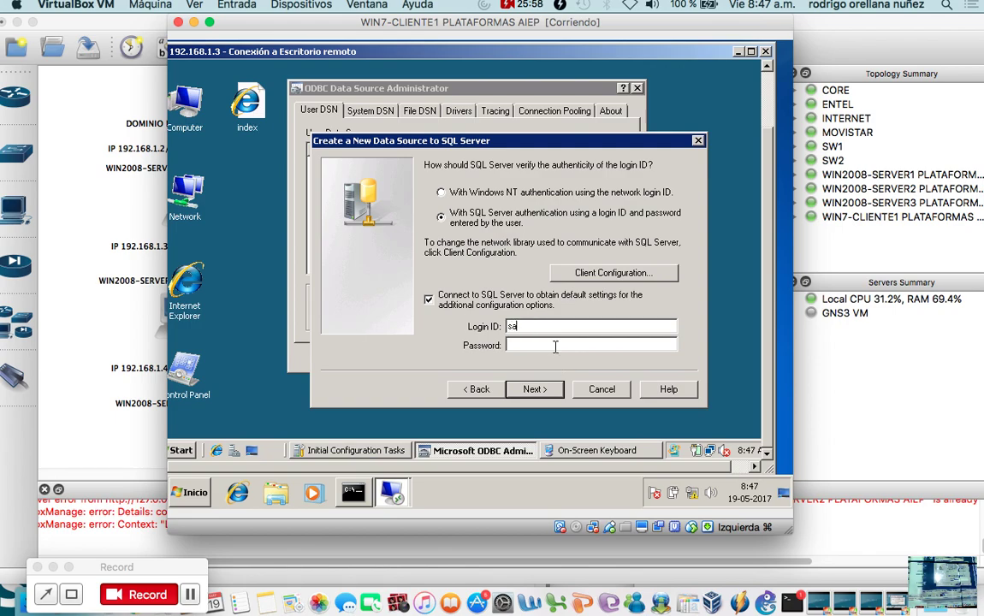
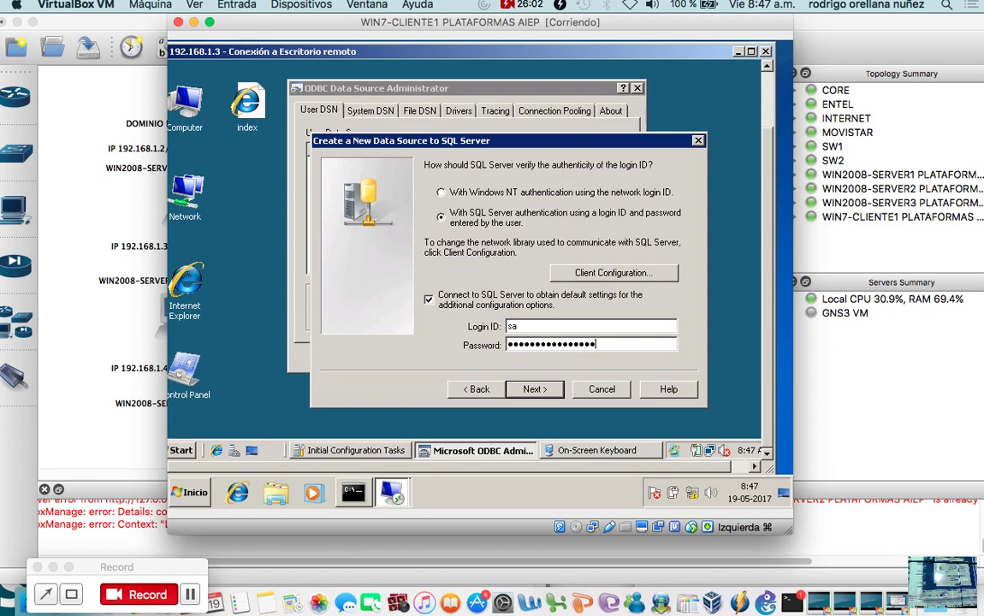
pyautogui.click(554, 389)
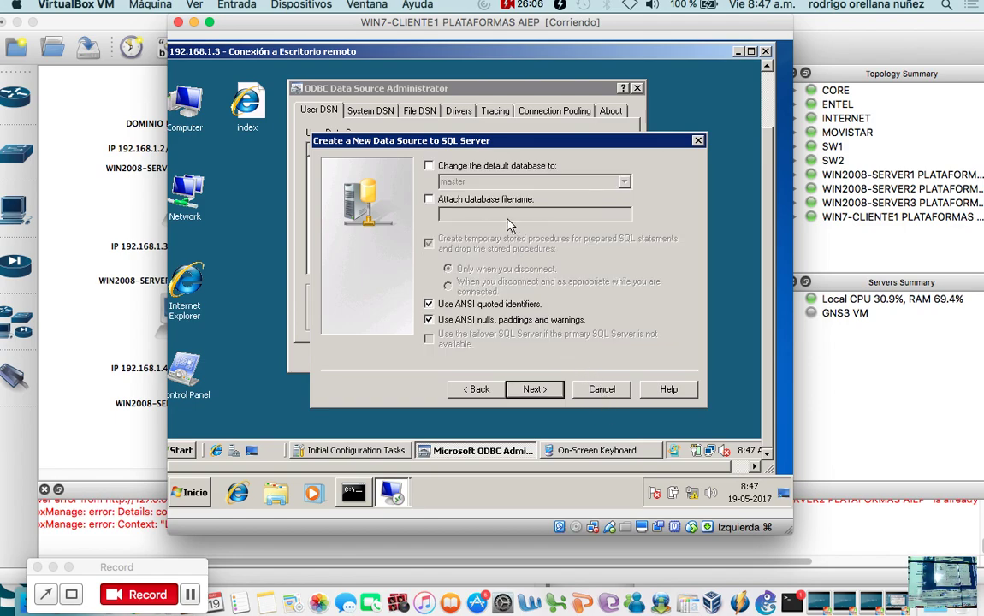
# Make cliente1 the default database, show messages in Spanish, and finish the wizard.
pyautogui.click(475, 166)
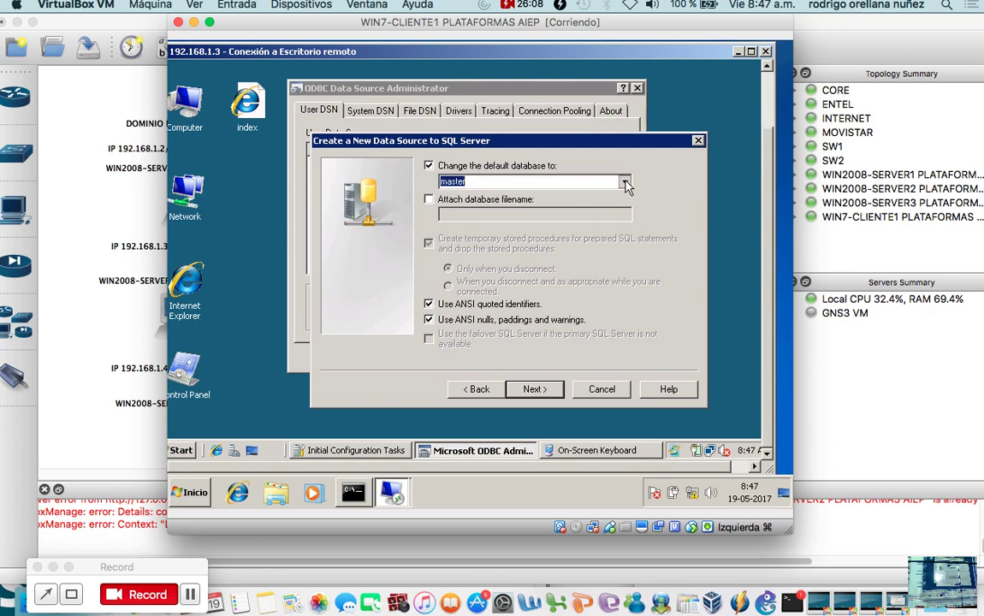
pyautogui.click(625, 182)
pyautogui.click(588, 197)
pyautogui.click(535, 390)
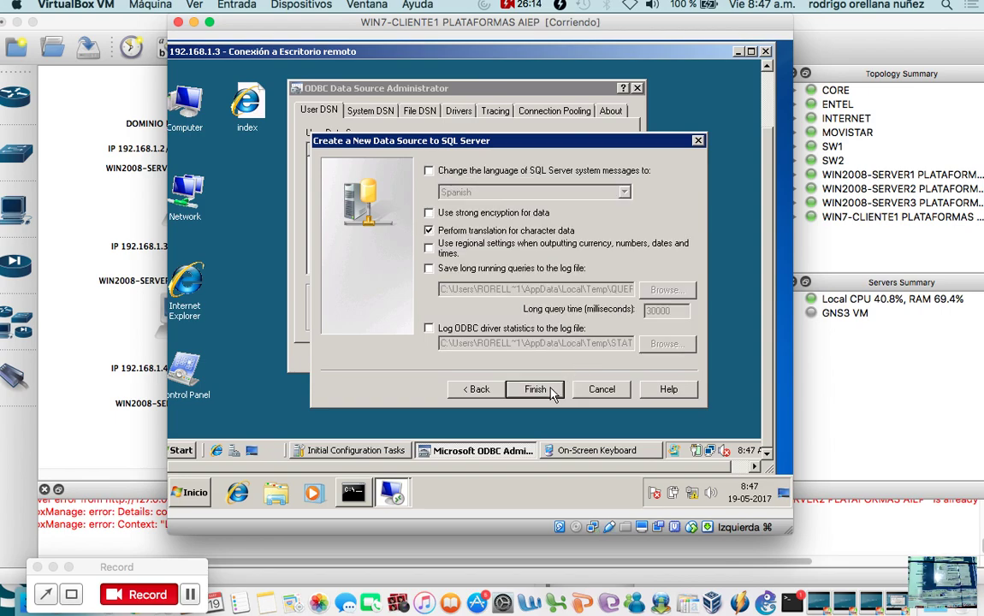
pyautogui.click(452, 170)
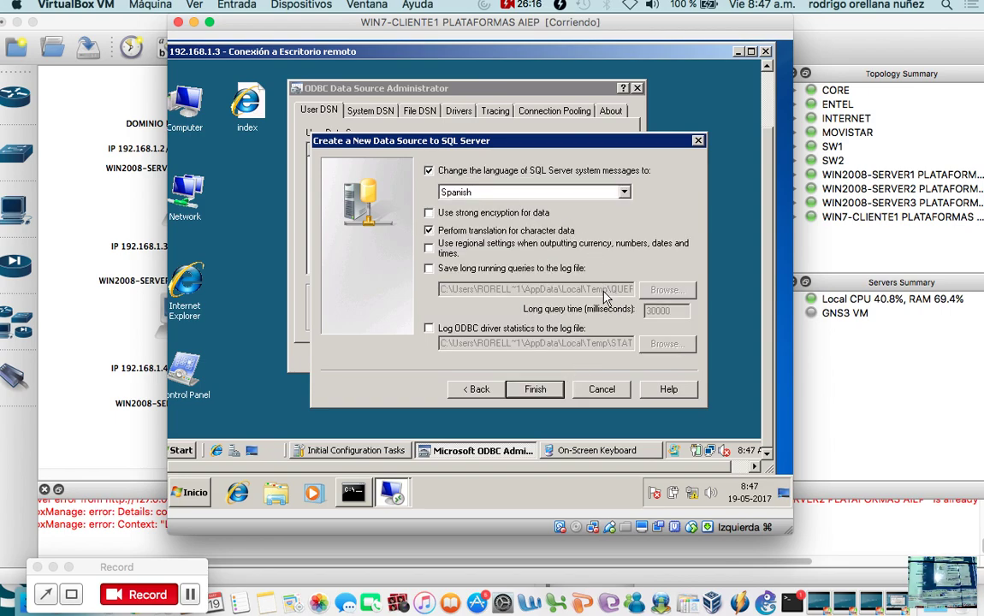
pyautogui.click(535, 389)
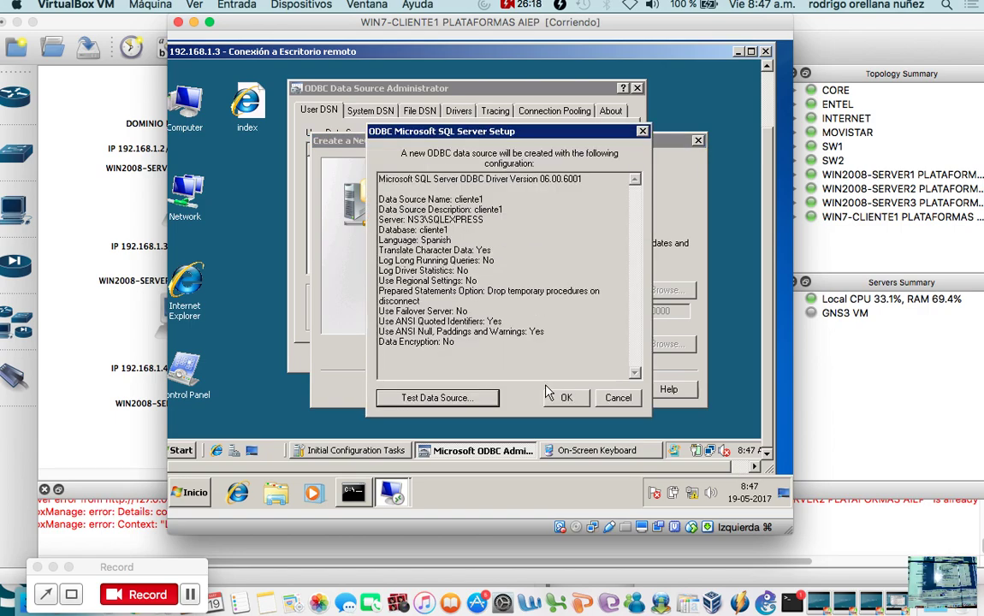
# Test the cliente1 data source successfully and confirm saving it as a User DSN.
pyautogui.click(485, 401)
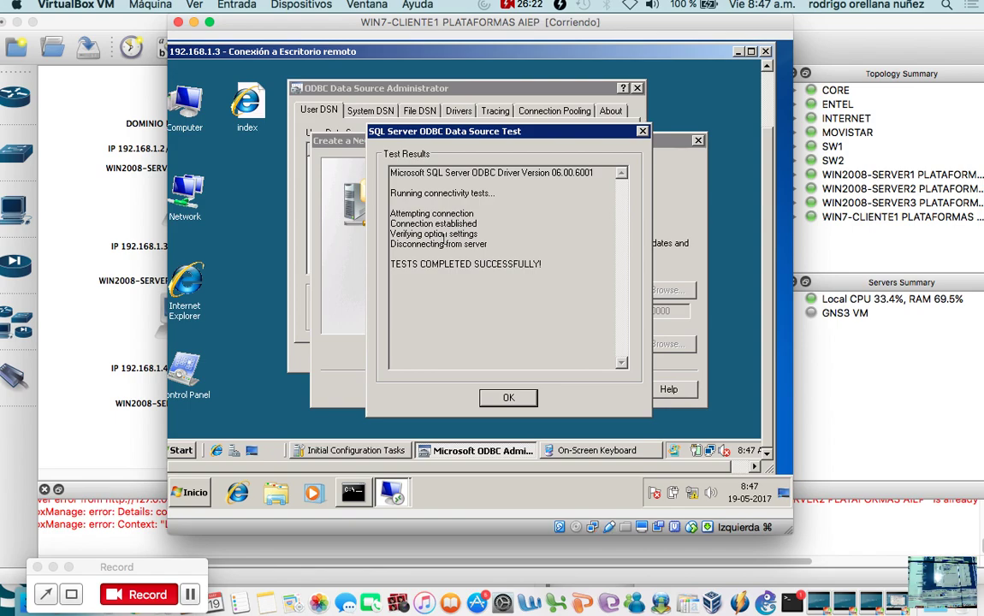
pyautogui.click(497, 400)
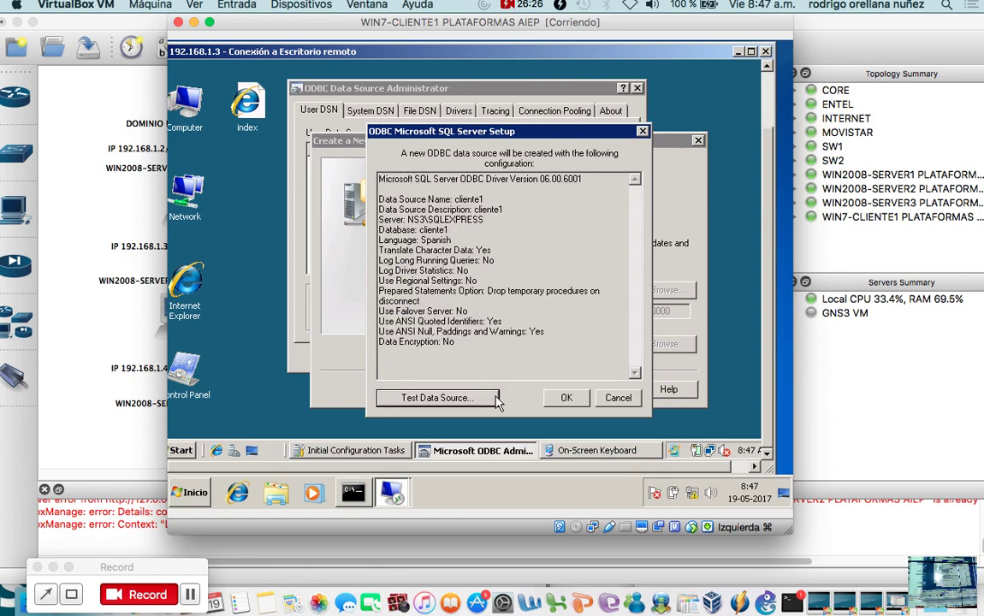
pyautogui.click(567, 398)
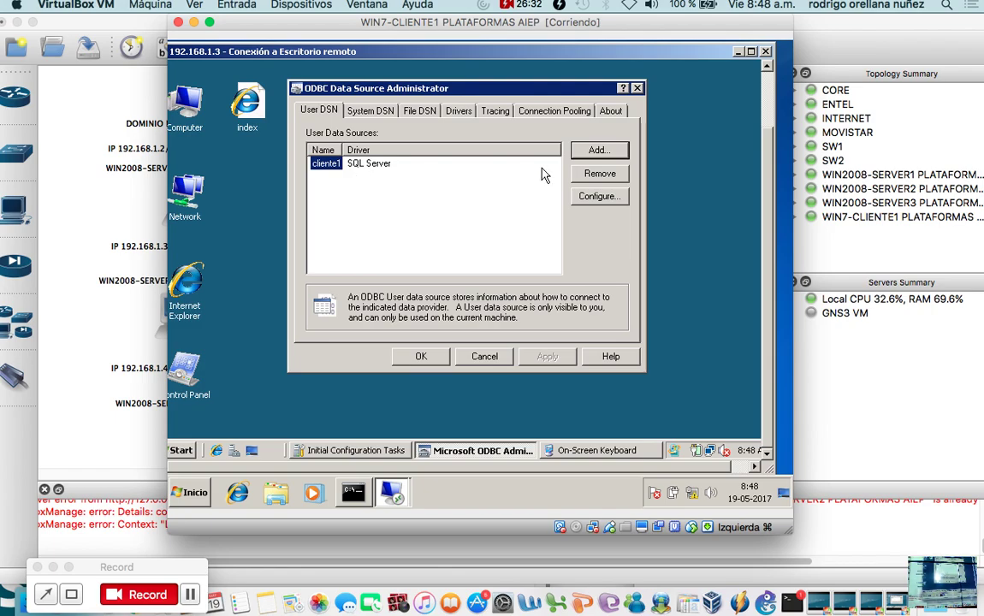
# Copy the server name NS3\SQLEXPRESS from cliente1's settings, then cancel them.
pyautogui.click(584, 198)
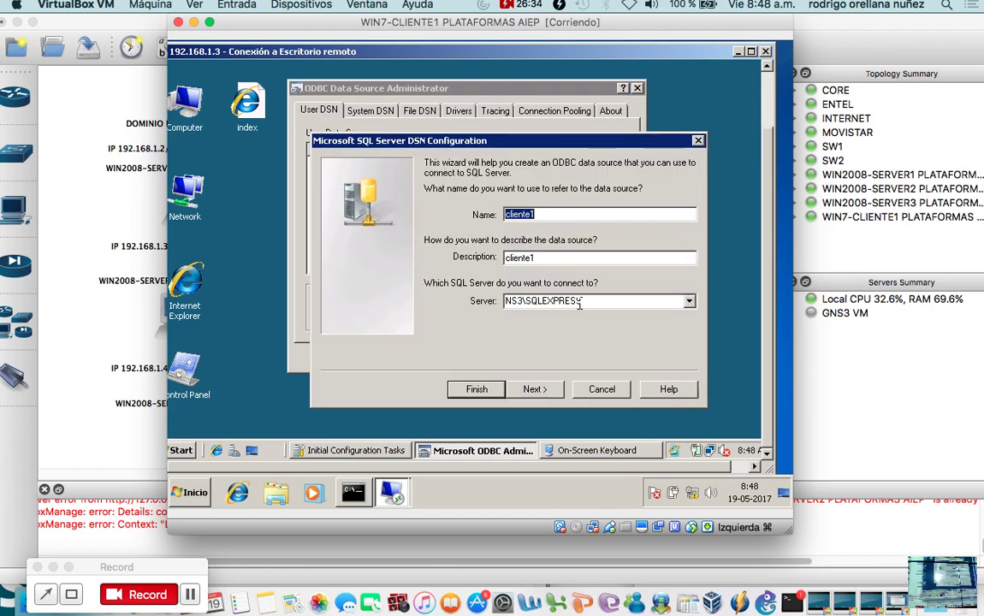
pyautogui.doubleClick(554, 303)
pyautogui.rightClick(555, 303)
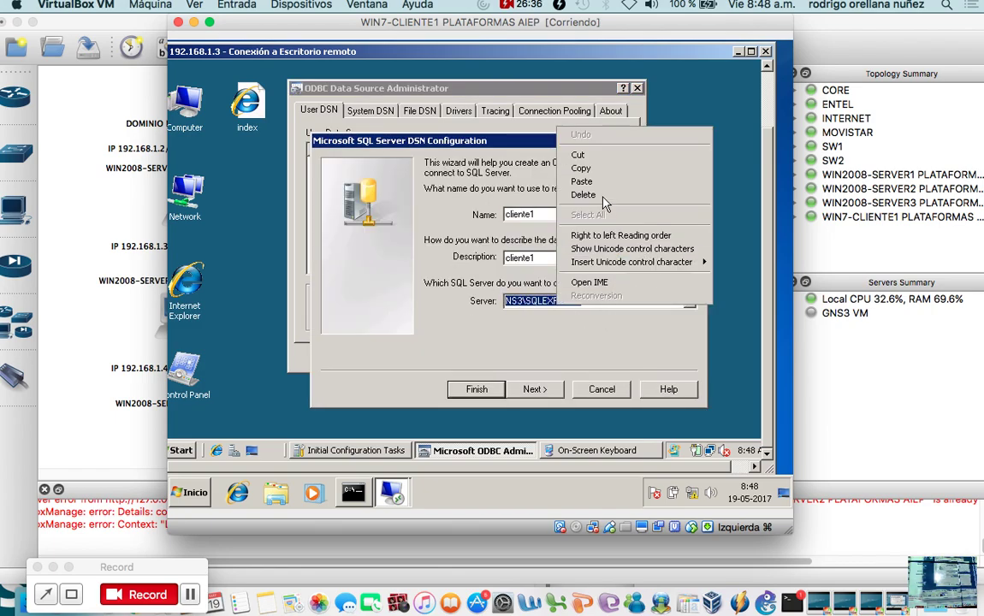
pyautogui.click(595, 162)
pyautogui.click(599, 389)
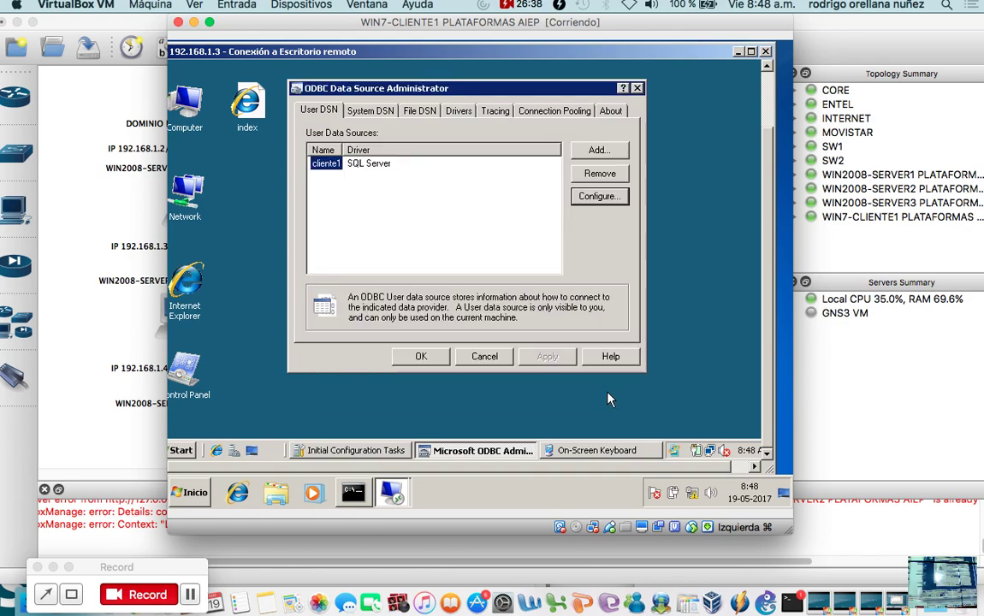
# Add a new System DSN using the SQL Server driver.
pyautogui.click(387, 111)
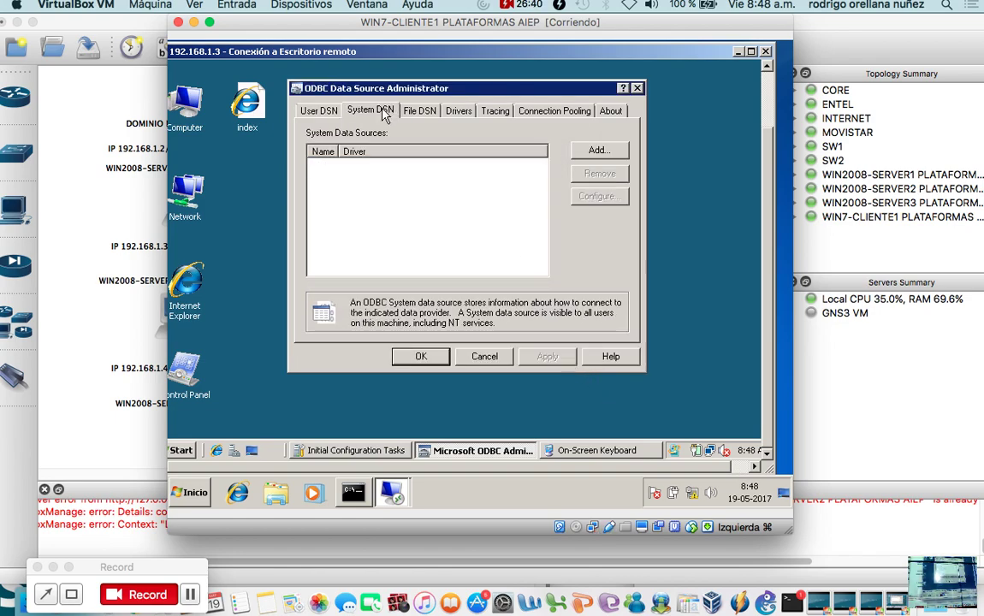
pyautogui.click(600, 151)
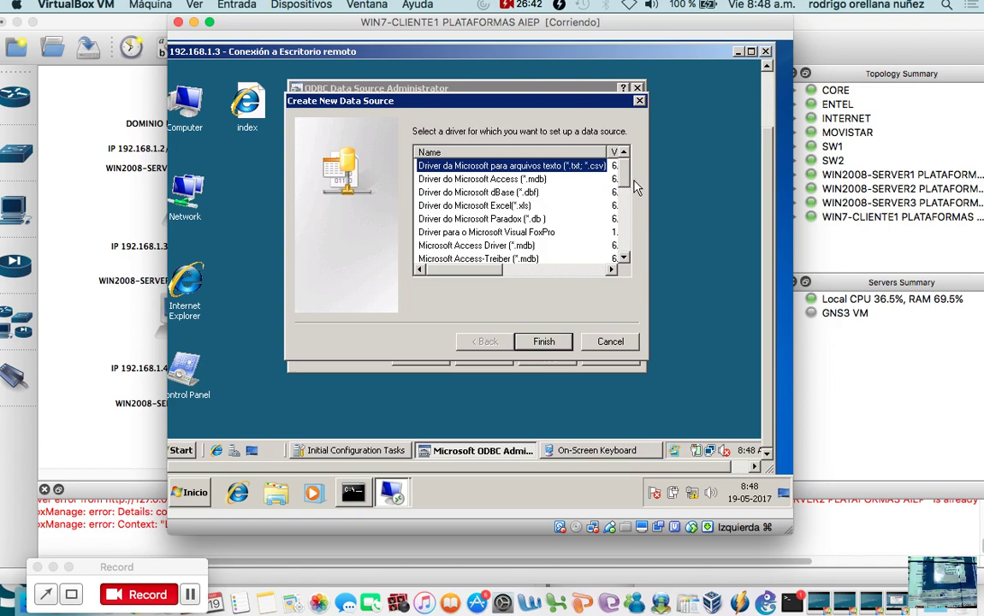
pyautogui.click(624, 257)
pyautogui.click(454, 245)
pyautogui.click(544, 340)
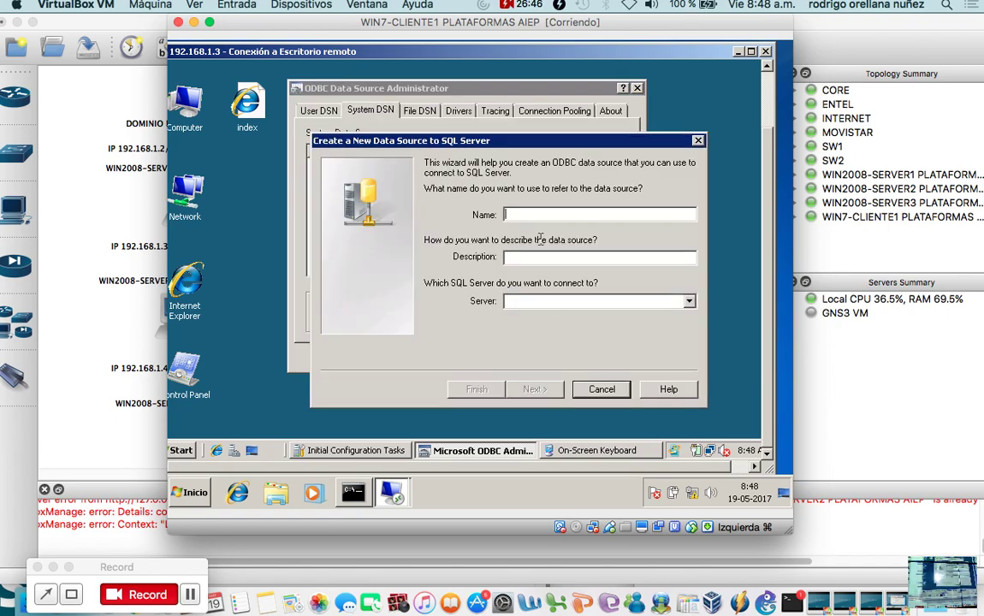
# Name and describe it cliente1, paste NS3\SQLEXPRESS as server, and continue.
pyautogui.write('cliente1')
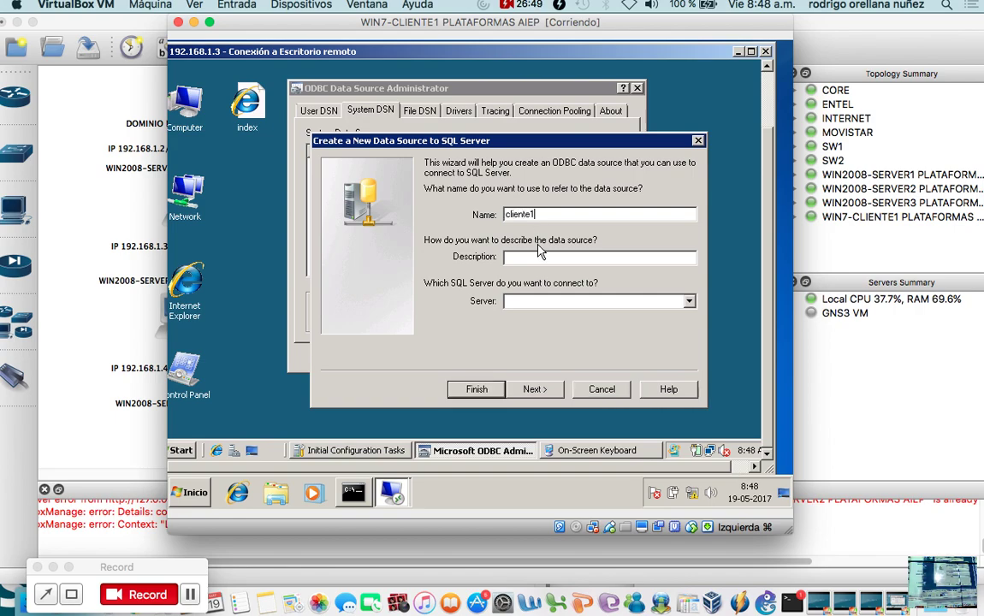
pyautogui.click(543, 256)
pyautogui.write('cliente1')
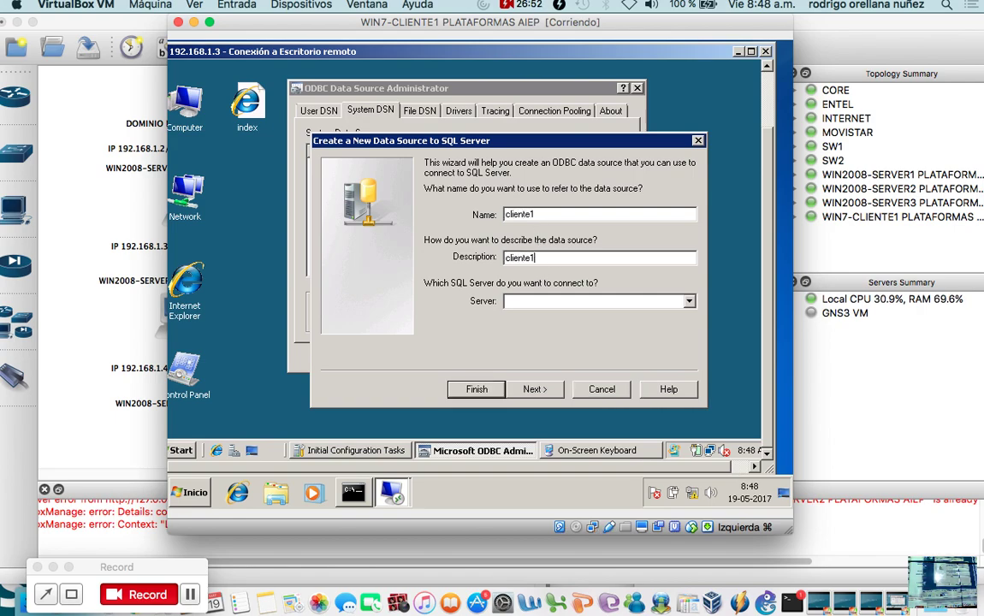
pyautogui.rightClick(561, 306)
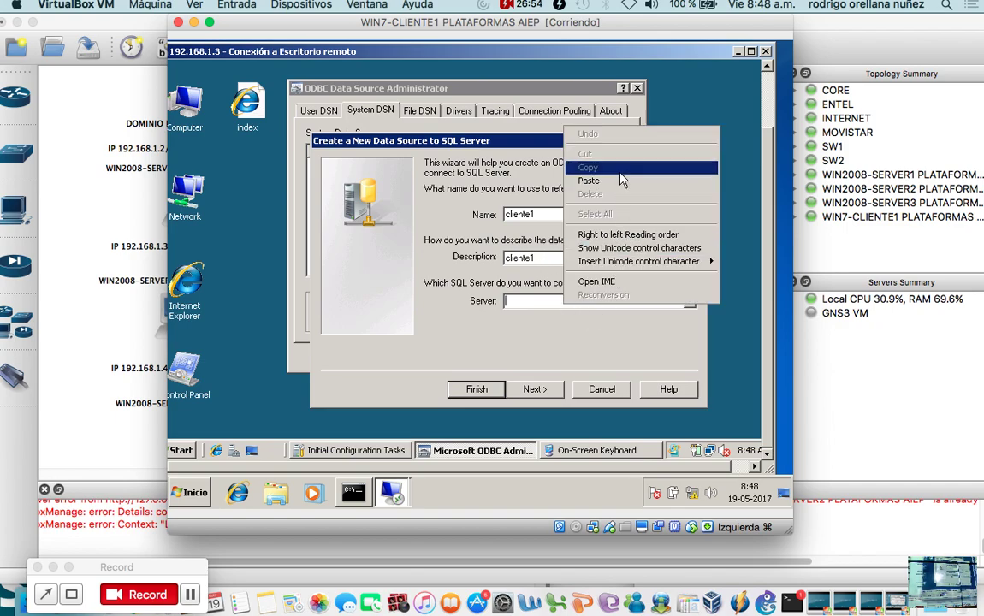
pyautogui.click(621, 180)
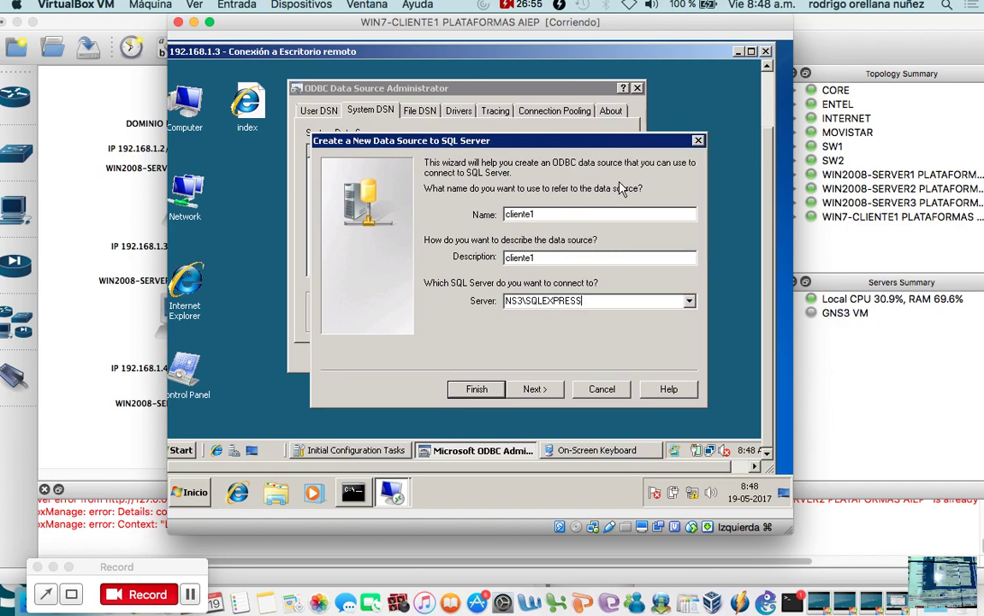
pyautogui.click(535, 389)
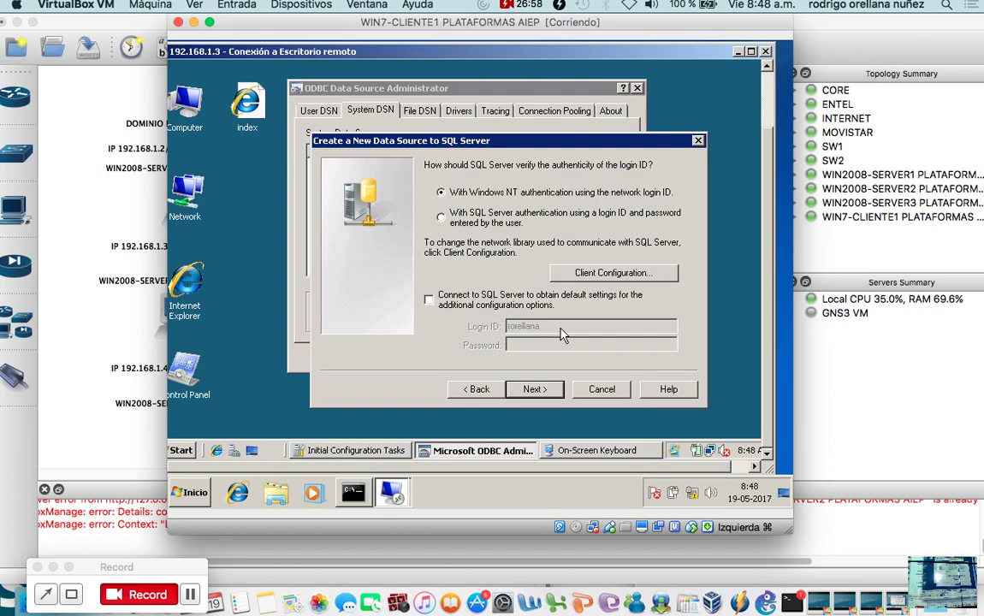
# Choose SQL Server authentication with the sa login and its password.
pyautogui.click(501, 224)
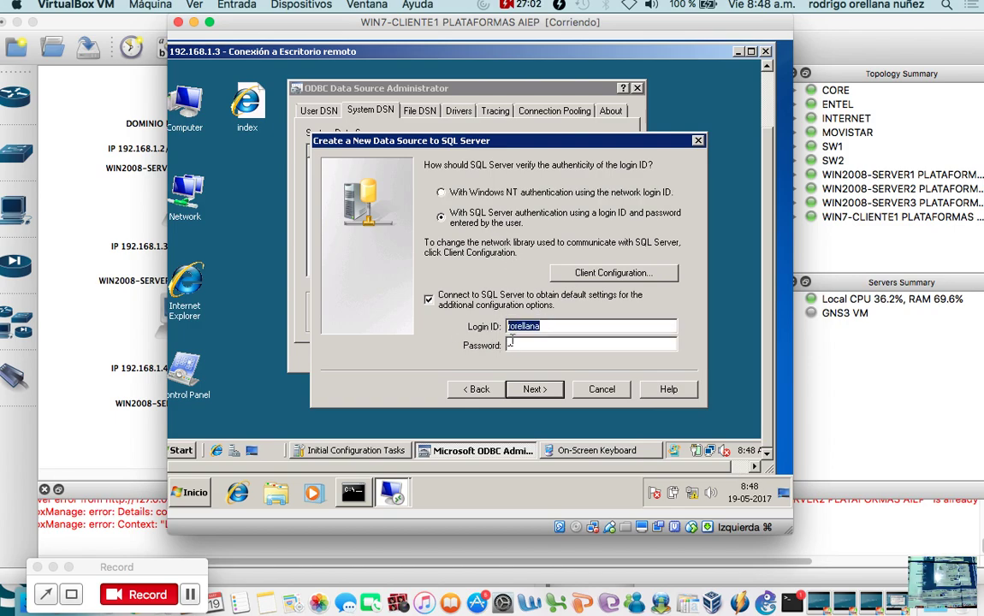
pyautogui.write('sa')
pyautogui.click(542, 344)
pyautogui.write('****************')
pyautogui.click(534, 389)
# Set cliente1 as default database, enable Spanish system messages, and finish the wizard.
pyautogui.click(502, 168)
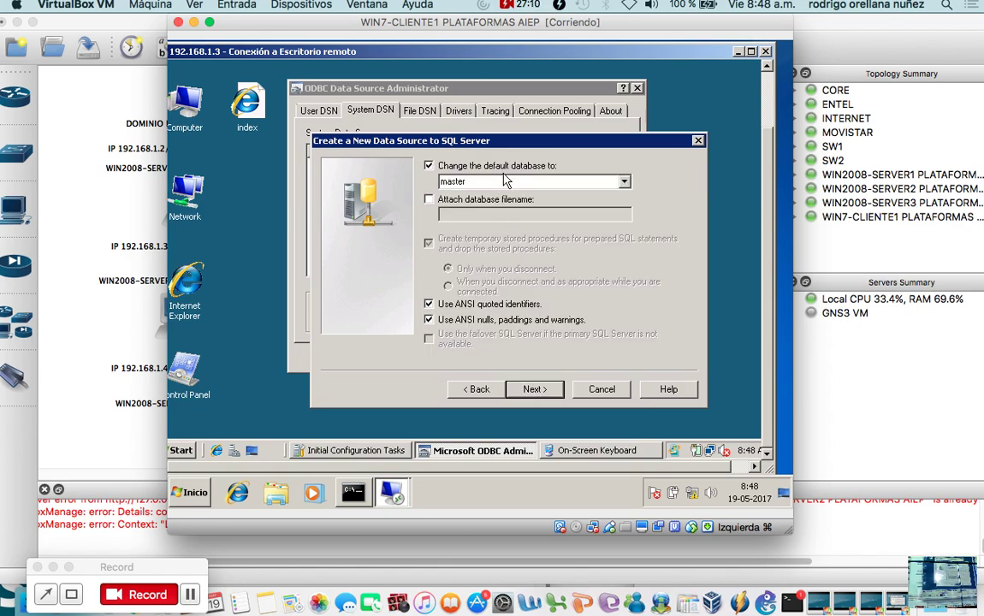
pyautogui.click(570, 182)
pyautogui.click(624, 181)
pyautogui.click(523, 197)
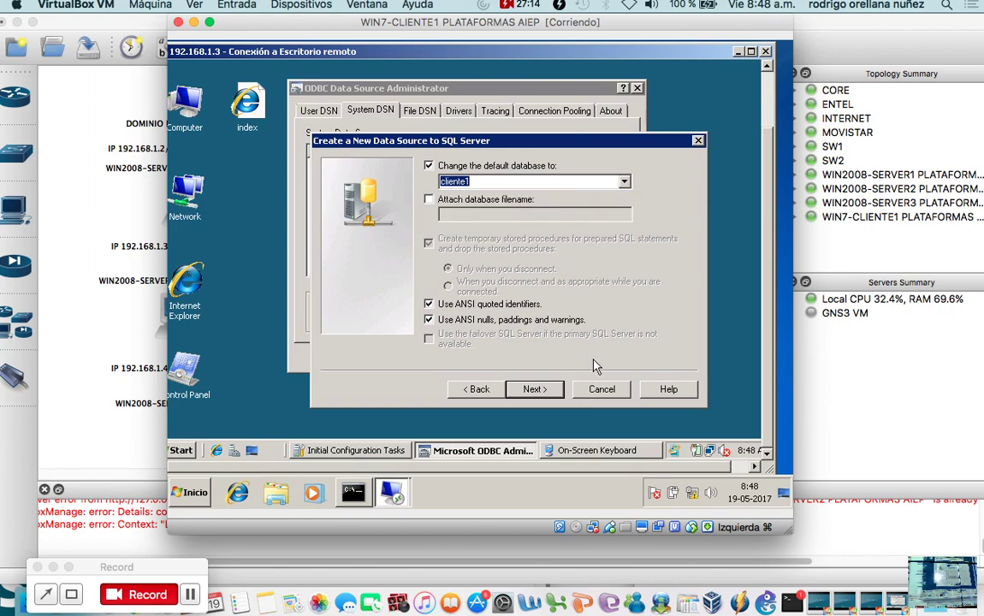
pyautogui.click(537, 391)
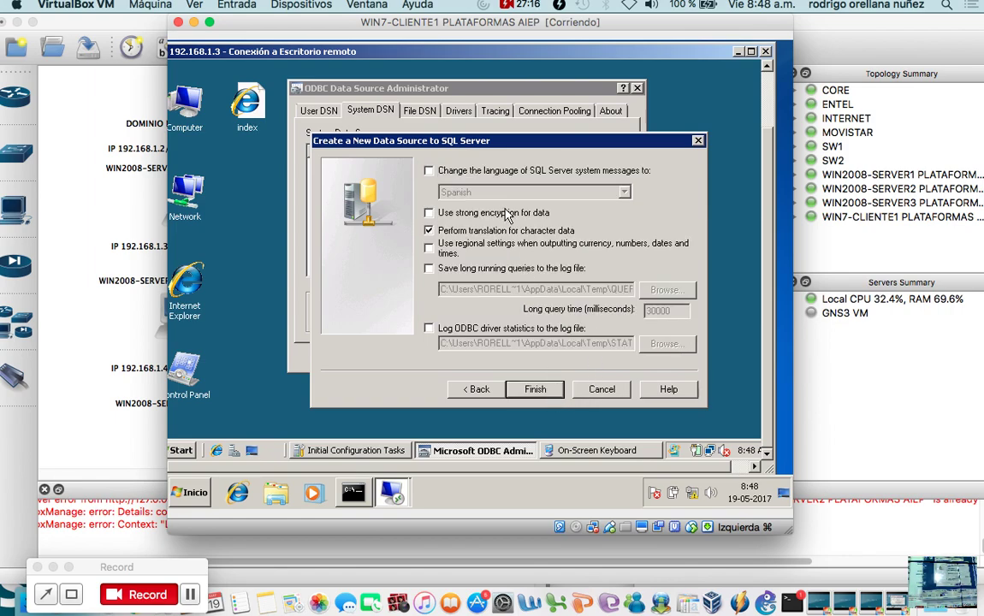
pyautogui.click(429, 171)
pyautogui.click(554, 391)
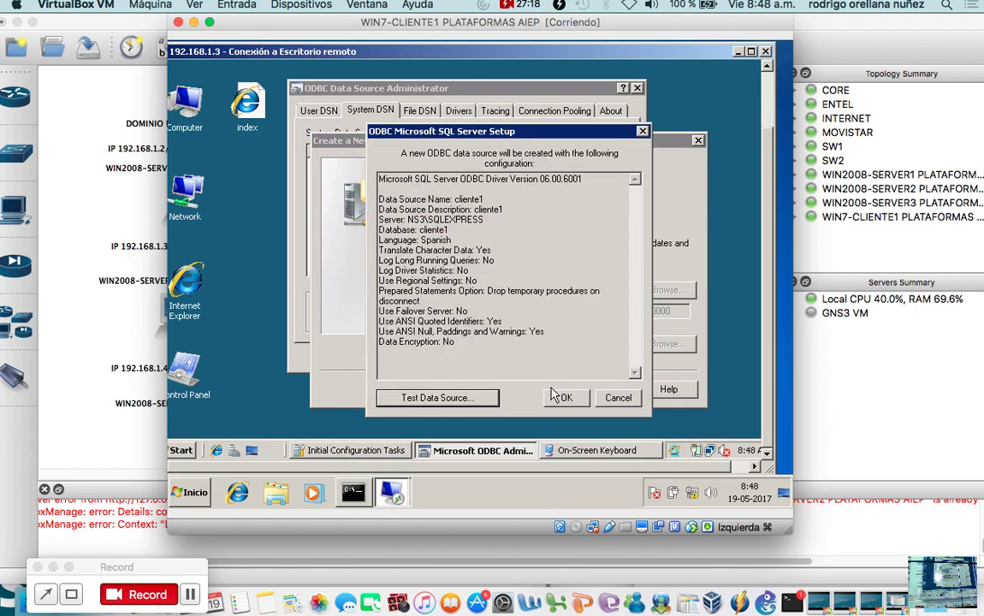
# Test the system data source successfully and confirm creating it.
pyautogui.click(470, 401)
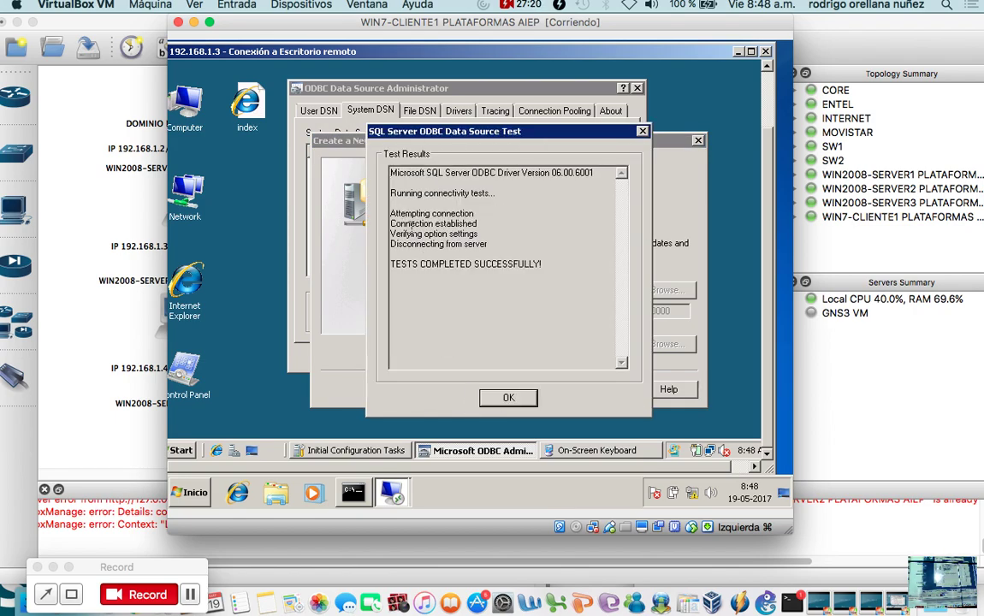
pyautogui.click(511, 398)
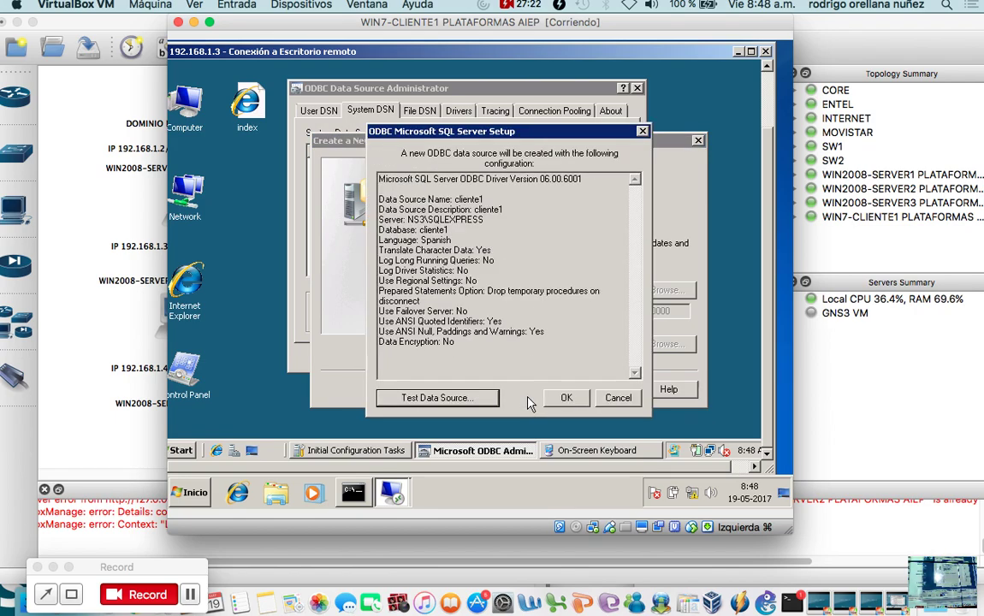
pyautogui.click(564, 398)
# Review the User DSN and System DSN lists, then close the ODBC Administrator.
pyautogui.click(311, 109)
pyautogui.click(341, 109)
pyautogui.click(322, 113)
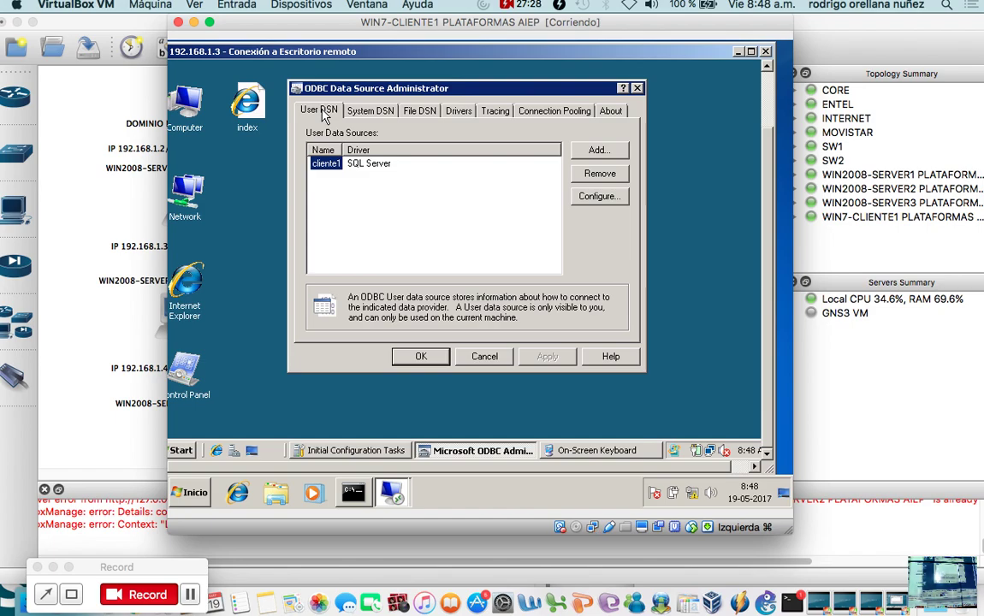
pyautogui.press('Right')
pyautogui.press('Left')
pyautogui.press('Right')
pyautogui.press('Left')
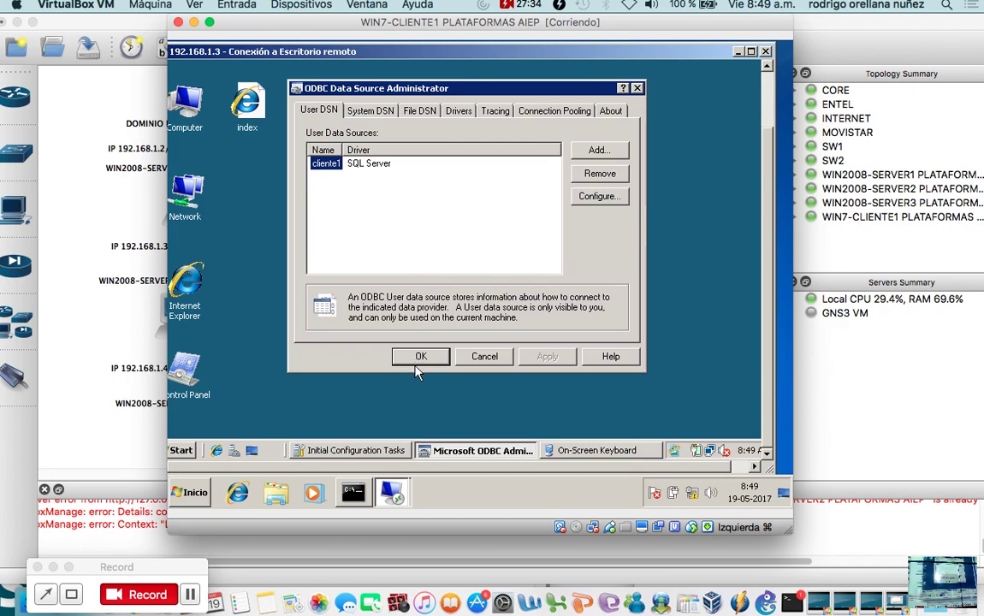
pyautogui.click(421, 357)
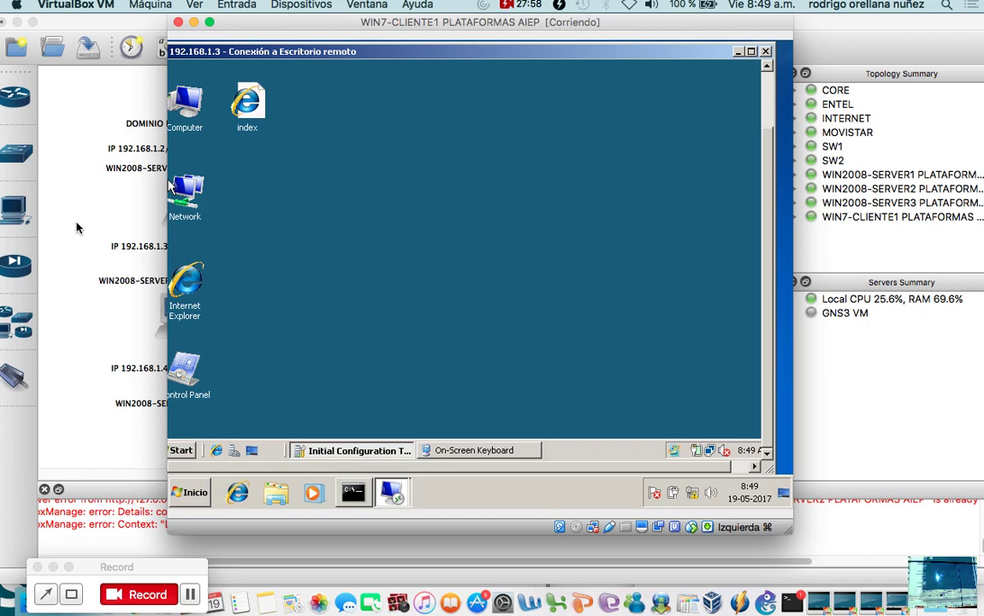
# Bring the GNS3 topology for taller1 plataformas in front of the VirtualBox window.
pyautogui.click(85, 264)
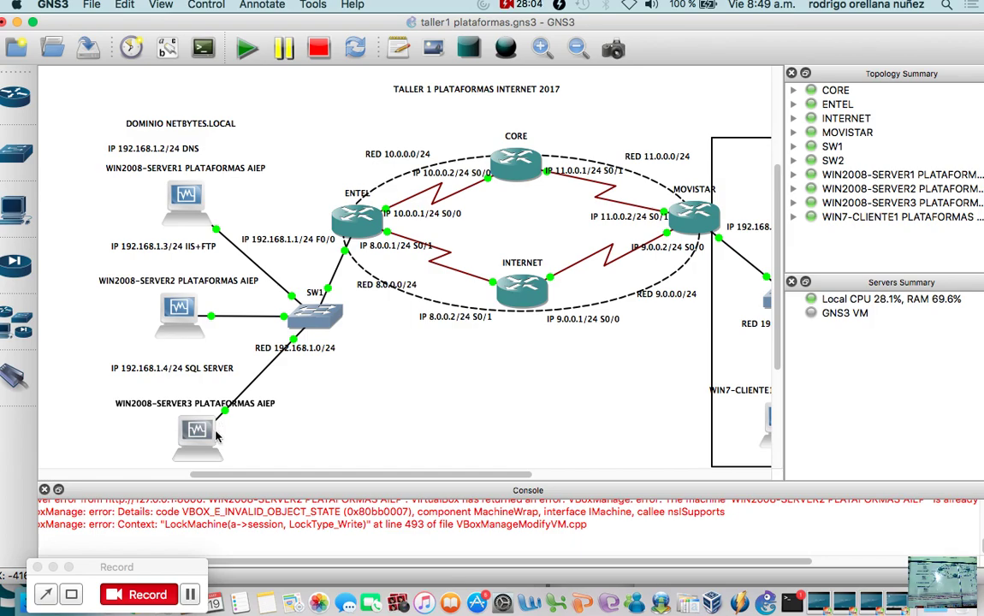
pyautogui.moveTo(168, 329)
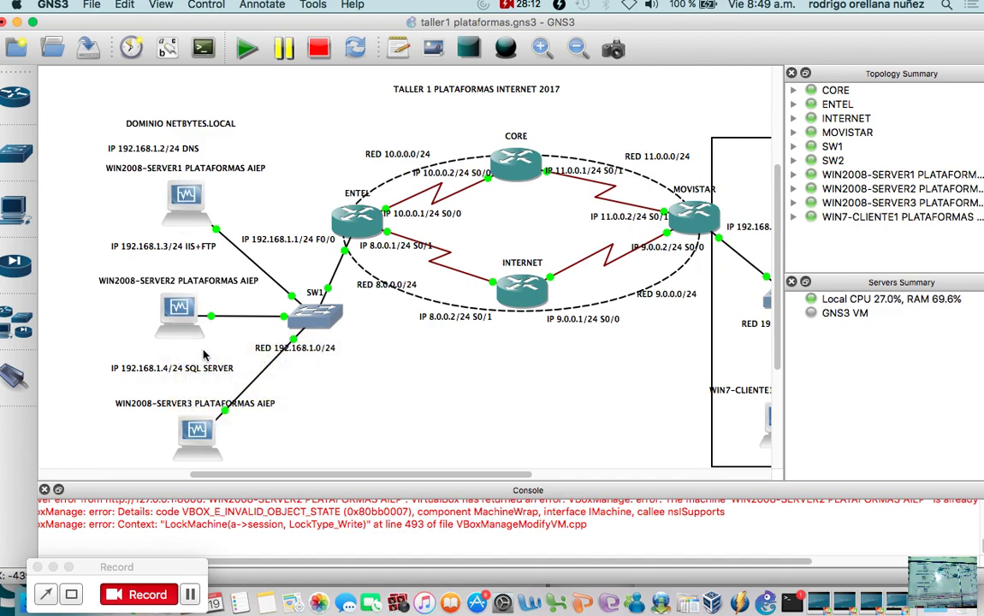
pyautogui.moveTo(196, 435)
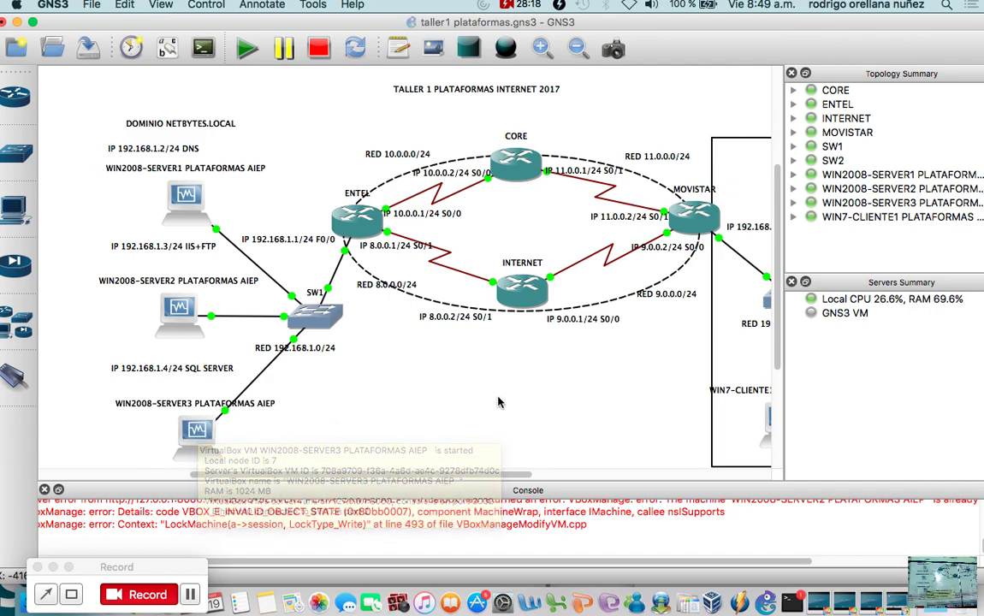
pyautogui.moveTo(402, 475); pyautogui.dragTo(455, 476)
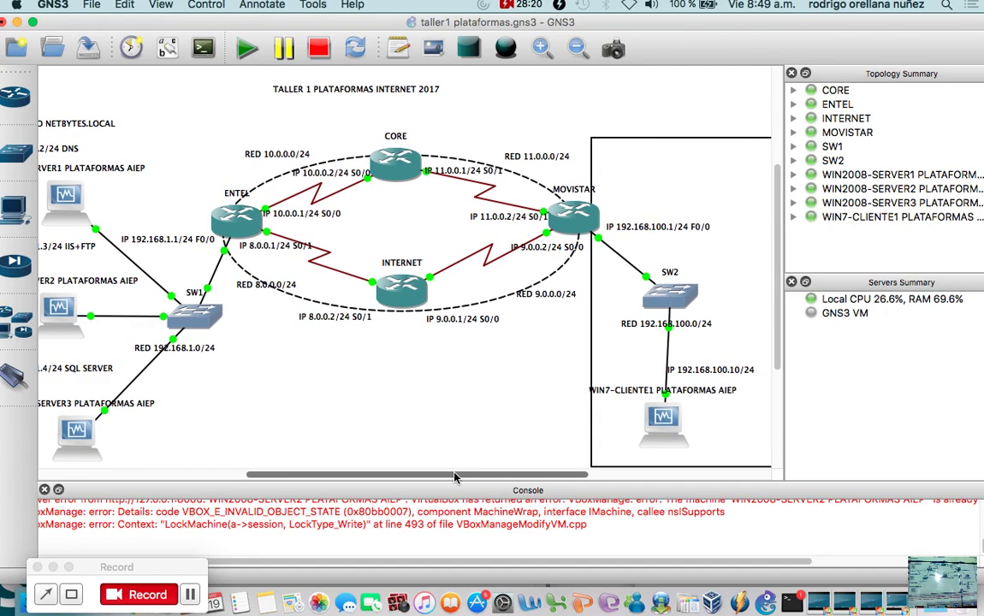
pyautogui.hscroll(-5, 195, 434)
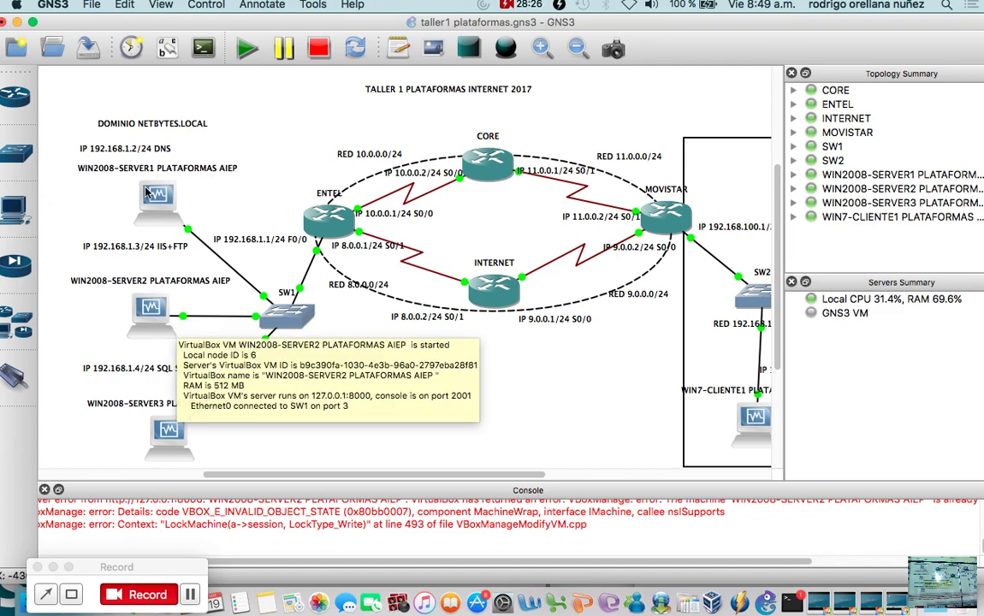
pyautogui.hscroll(2, 340, 478)
pyautogui.hscroll(10, 340, 478)
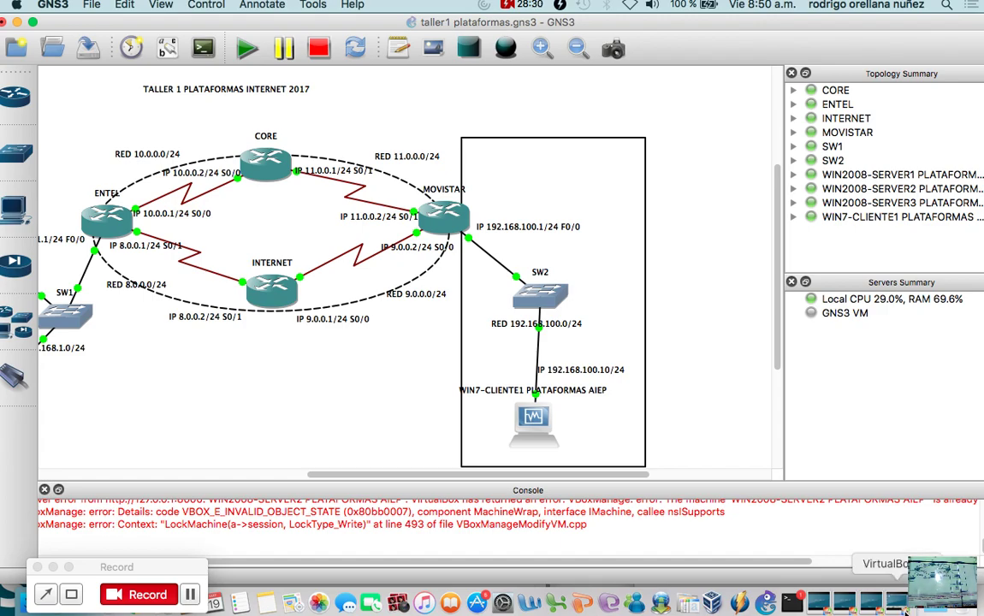
pyautogui.click(905, 610)
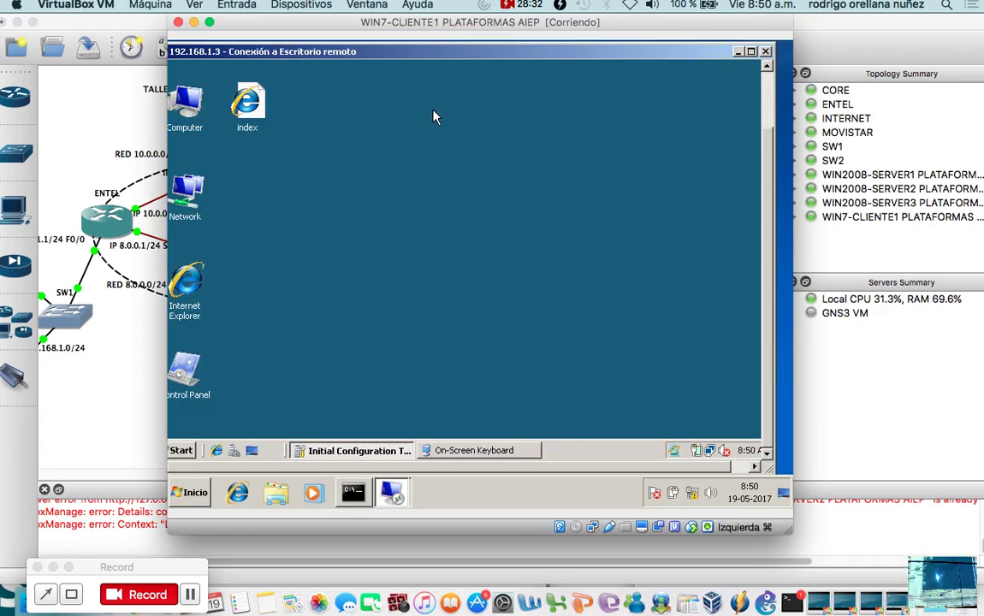
pyautogui.click(120, 364)
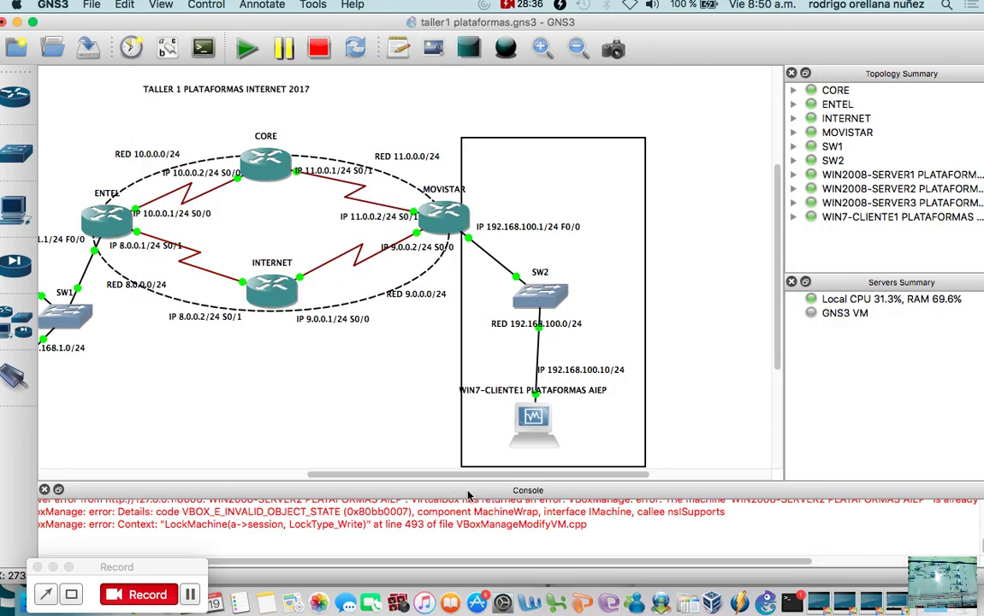
pyautogui.hscroll(-5, 422, 433)
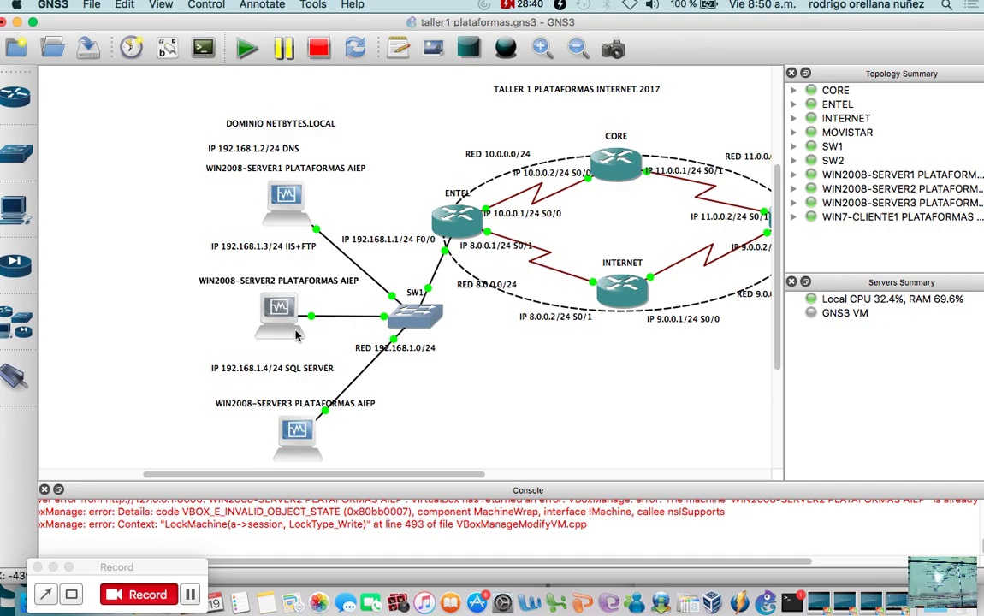
pyautogui.moveTo(358, 477); pyautogui.dragTo(421, 476)
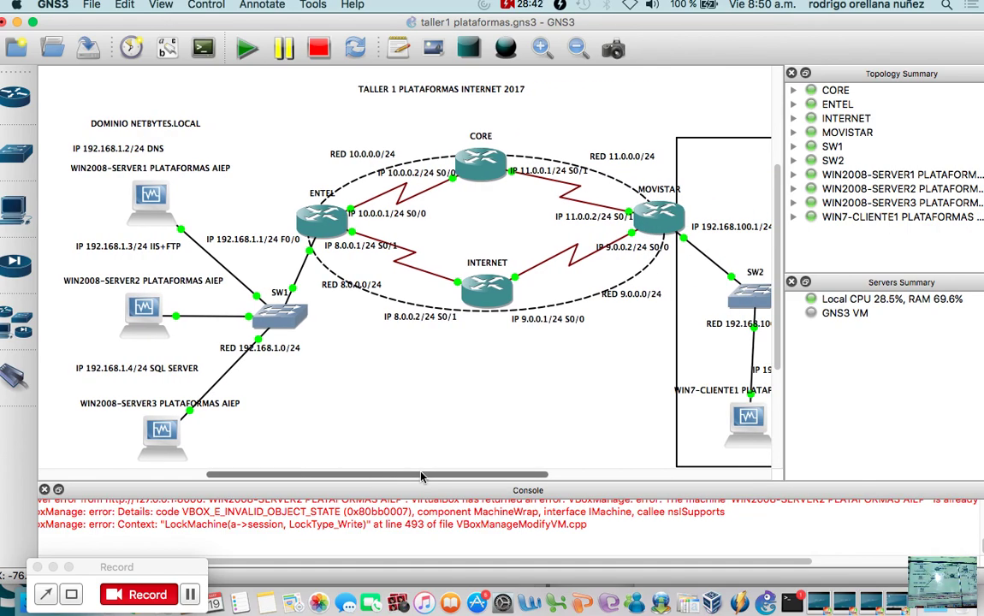